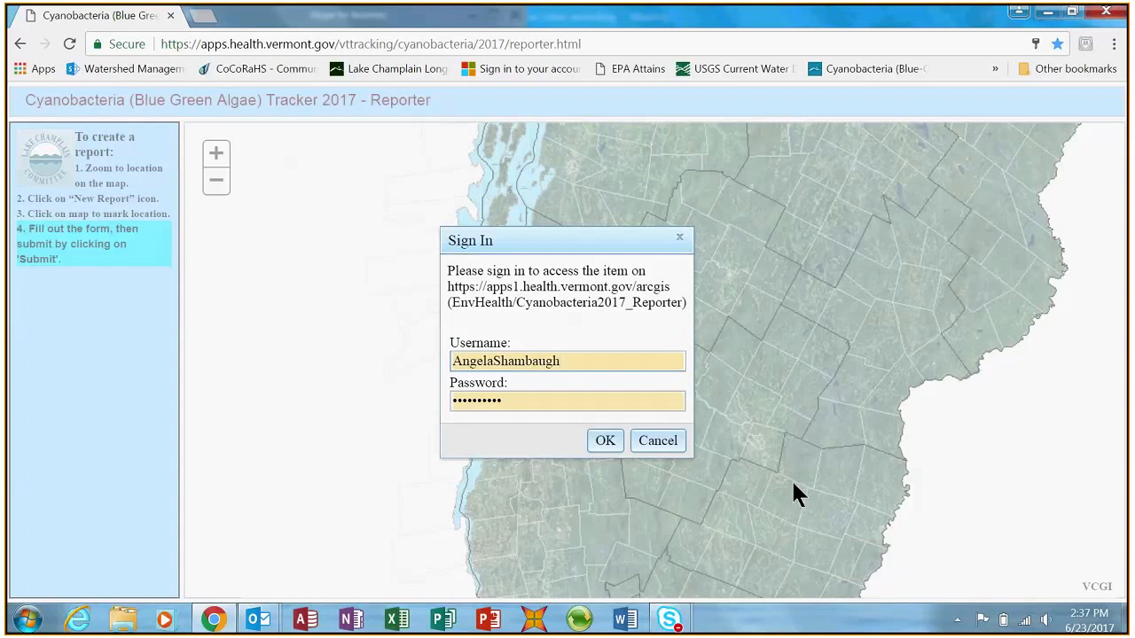
- Sign in to the Cyanobacteria2017_Reporter item with the prefilled credentials
left_click(603, 440)
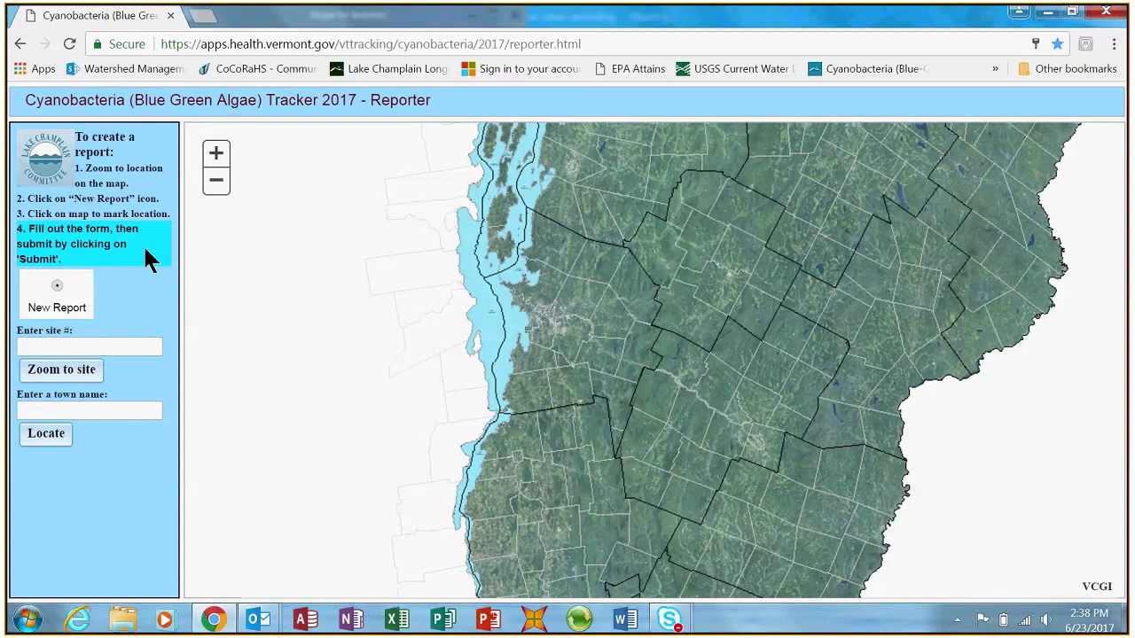
- Examine the Vermont map at several zoom levels, from the whole state to individual towns
left_click(130, 341)
scroll(596, 333, "up", 10)
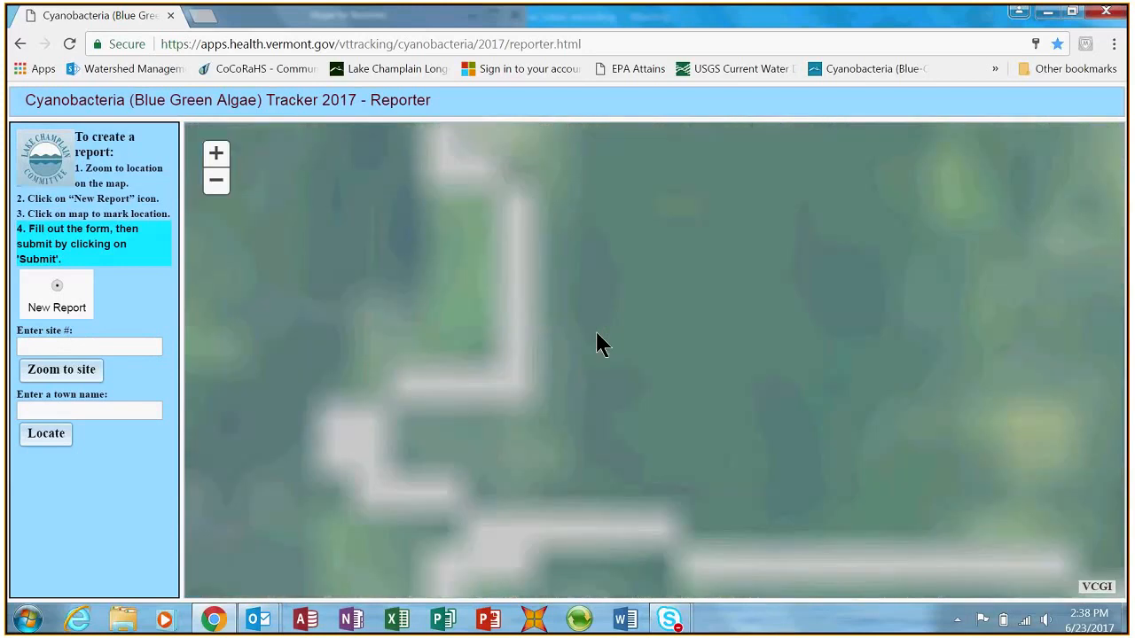
scroll(596, 335, "down", 8)
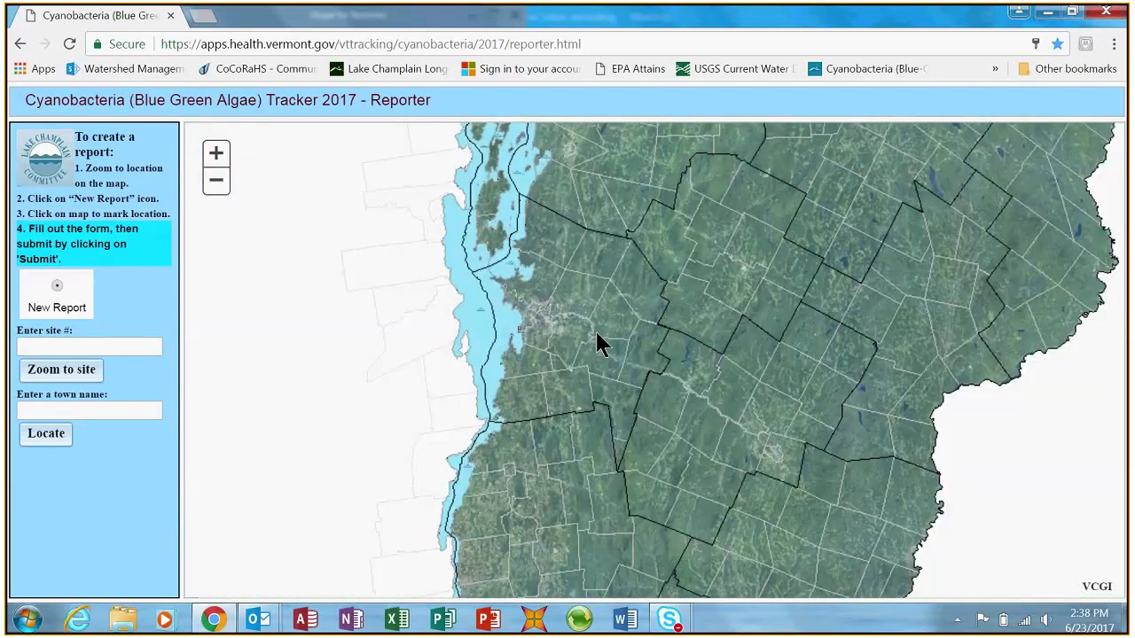
scroll(594, 329, "down", 2)
left_click(217, 153)
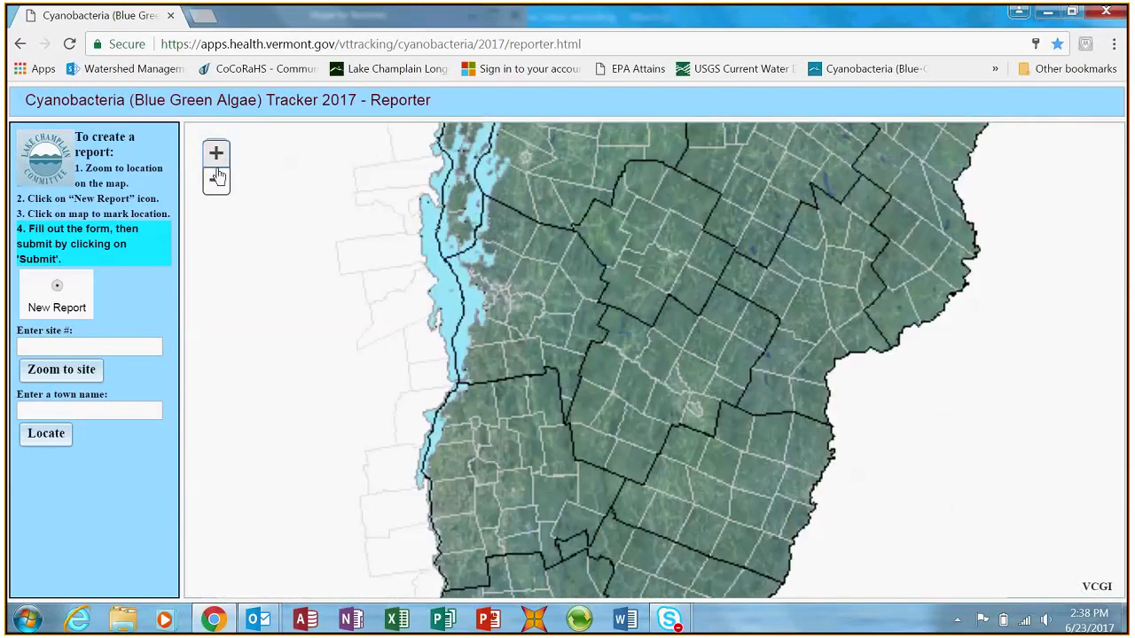
left_click(217, 183)
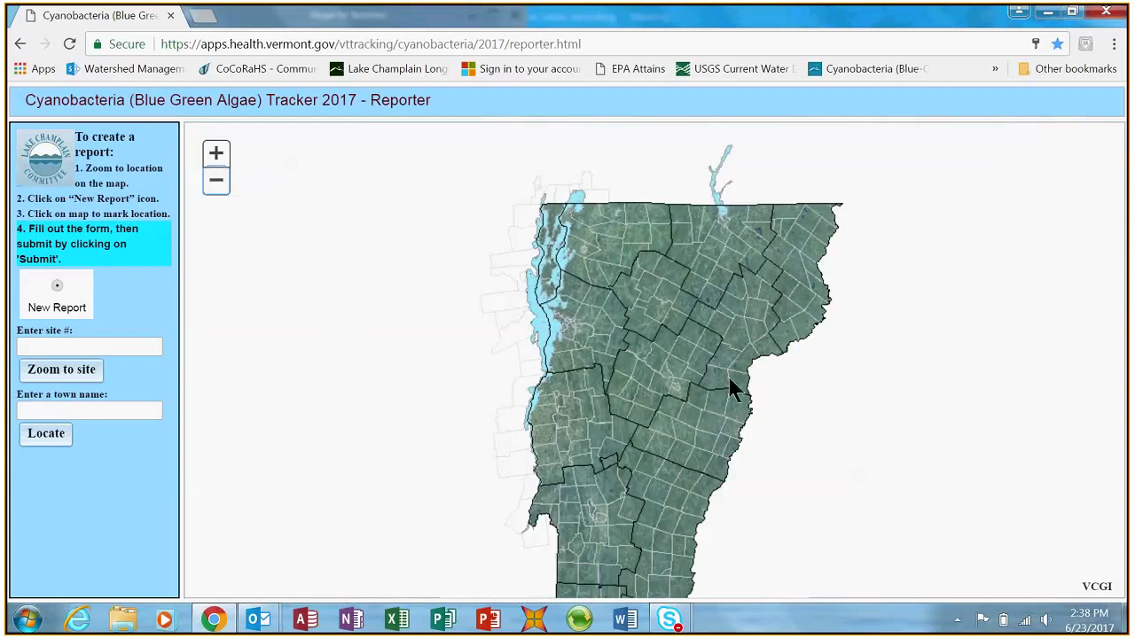
scroll(732, 404, "up", 1)
scroll(732, 405, "up", 3)
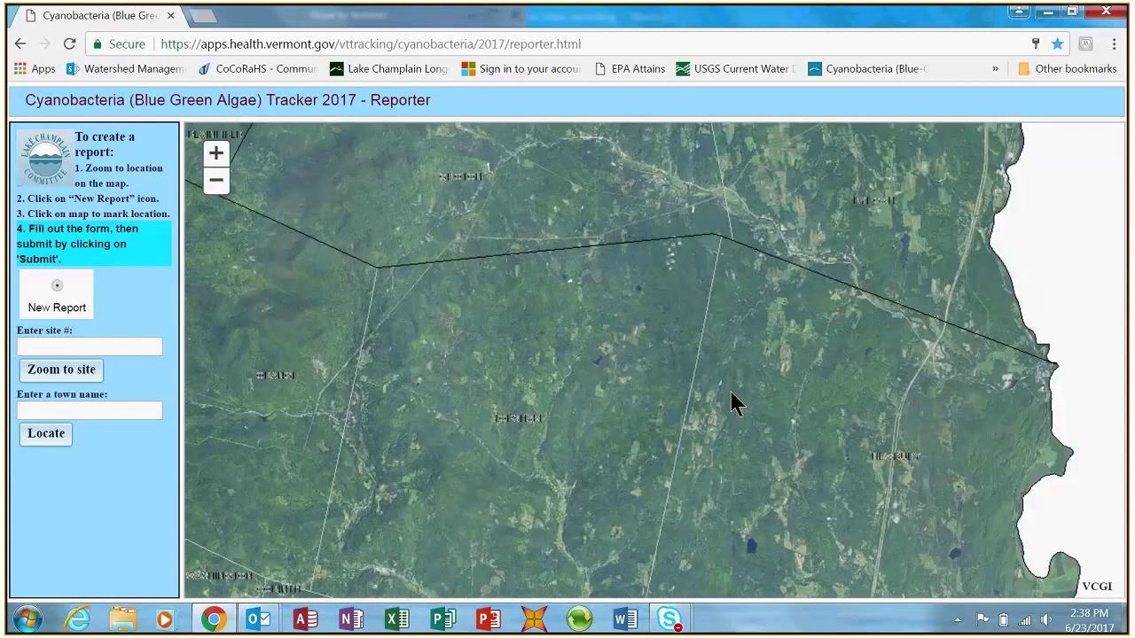
scroll(732, 404, "down", 2)
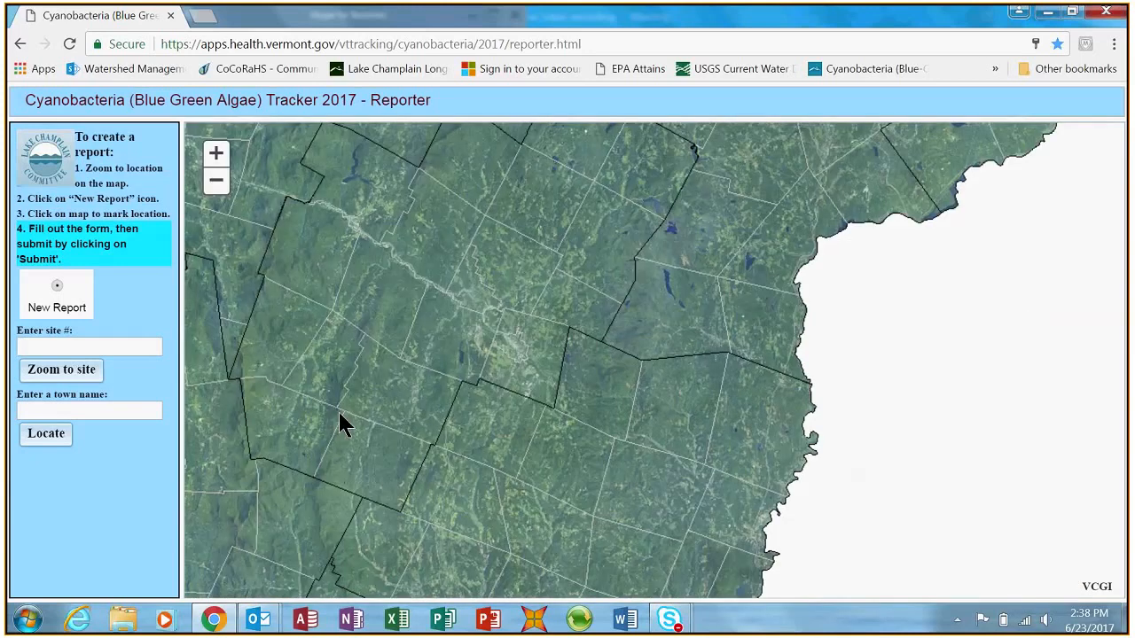
- Zoom the map to site number 25
left_click(146, 346)
type("25")
left_click(69, 371)
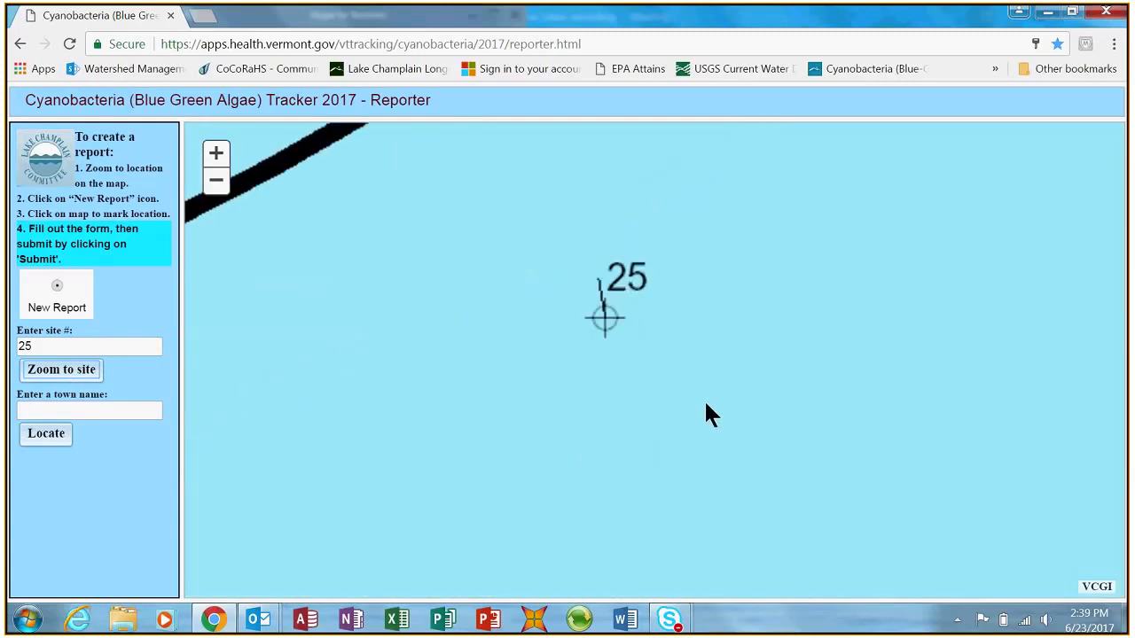
- Place a new report point on the site 25 marker and maximize its report form
scroll(754, 416, "up", 1)
mouse_move(637, 368)
left_mouse_down()
mouse_move(679, 405)
mouse_move(842, 425)
left_mouse_up()
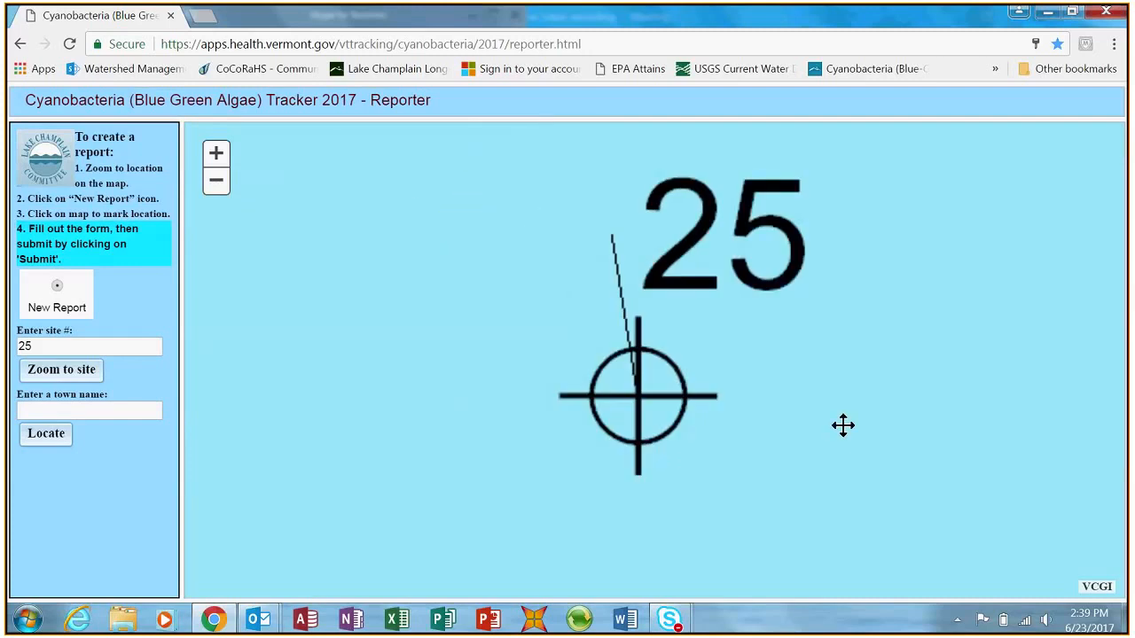
scroll(843, 426, "up", 1)
scroll(843, 425, "down", 2)
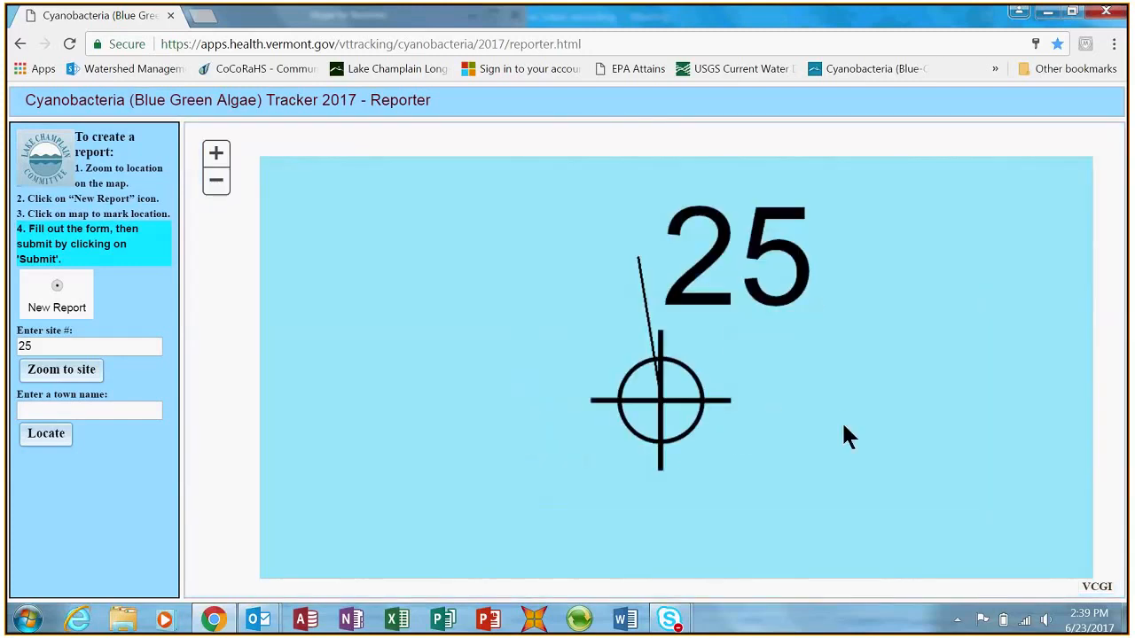
scroll(843, 426, "up", 1)
scroll(843, 425, "down", 1)
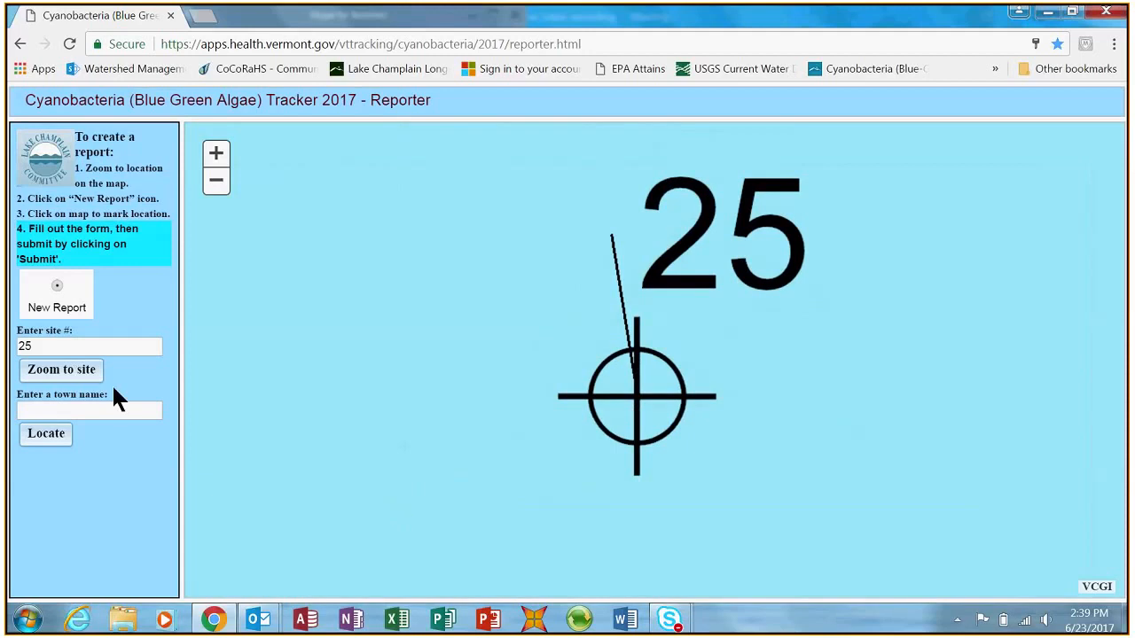
left_click(53, 293)
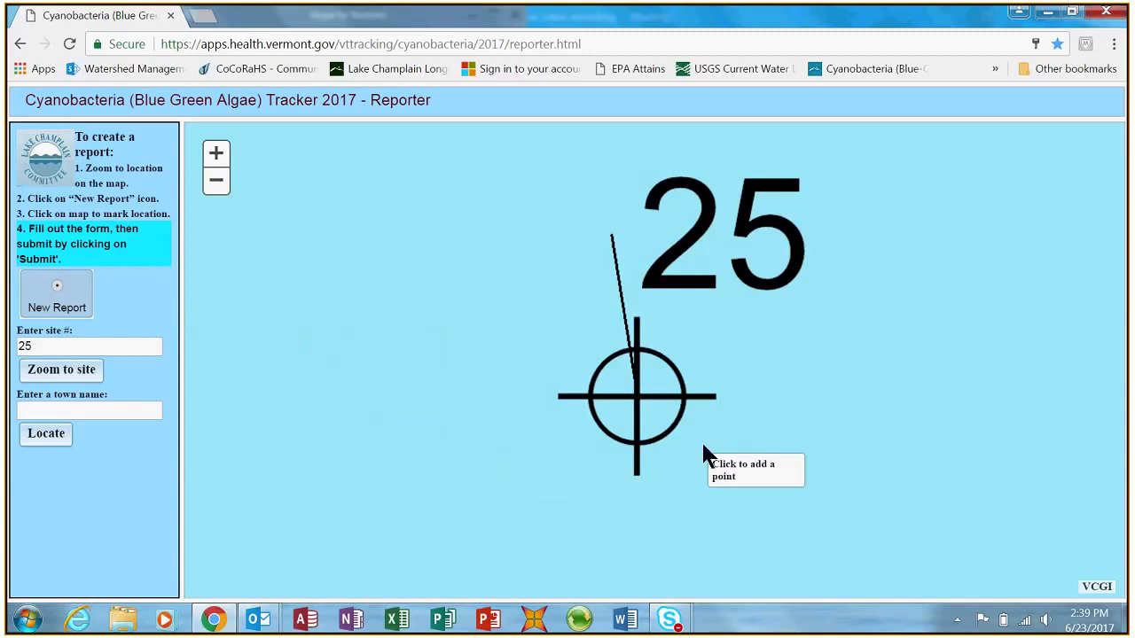
left_click(651, 406)
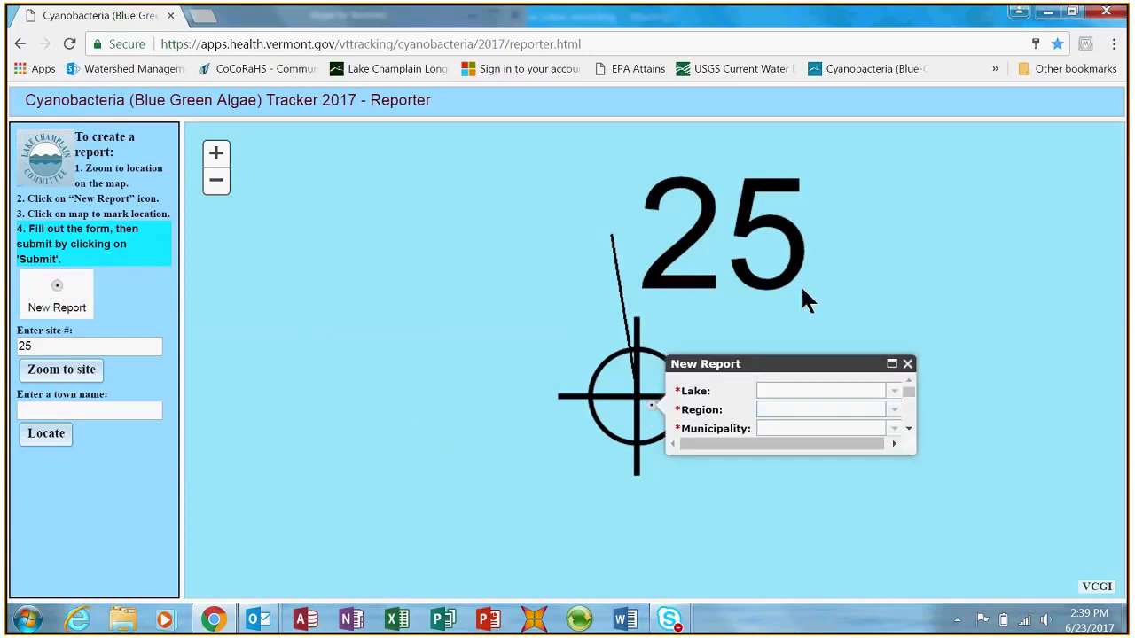
left_click(893, 365)
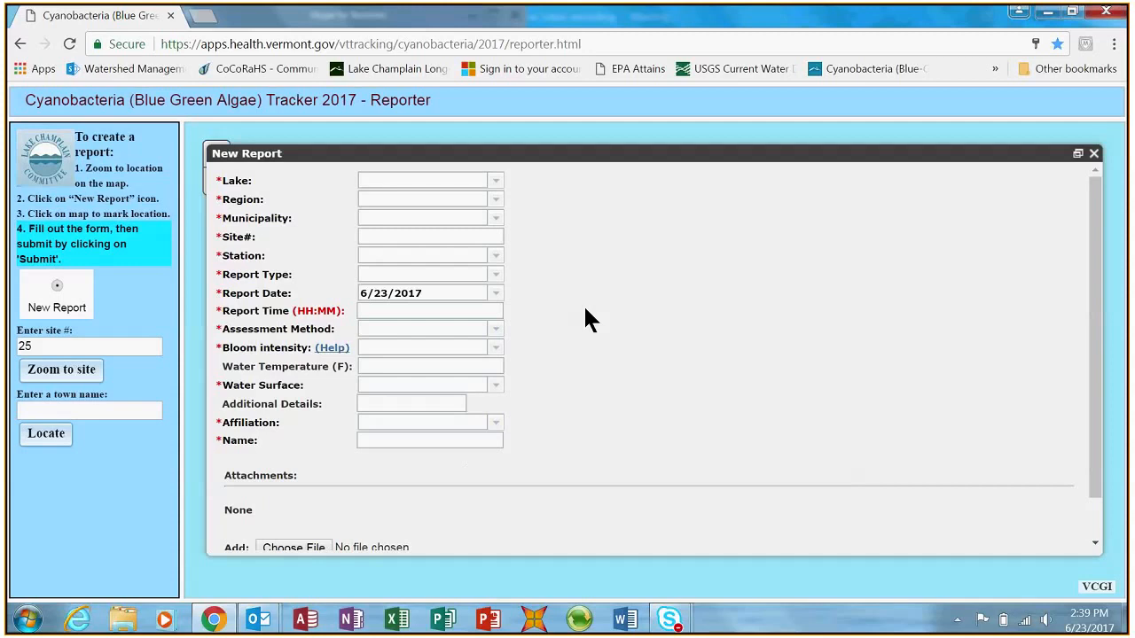
- Set the report's lake to Lake Champlain and its region to Champlain - Malletts Bay
left_click(498, 182)
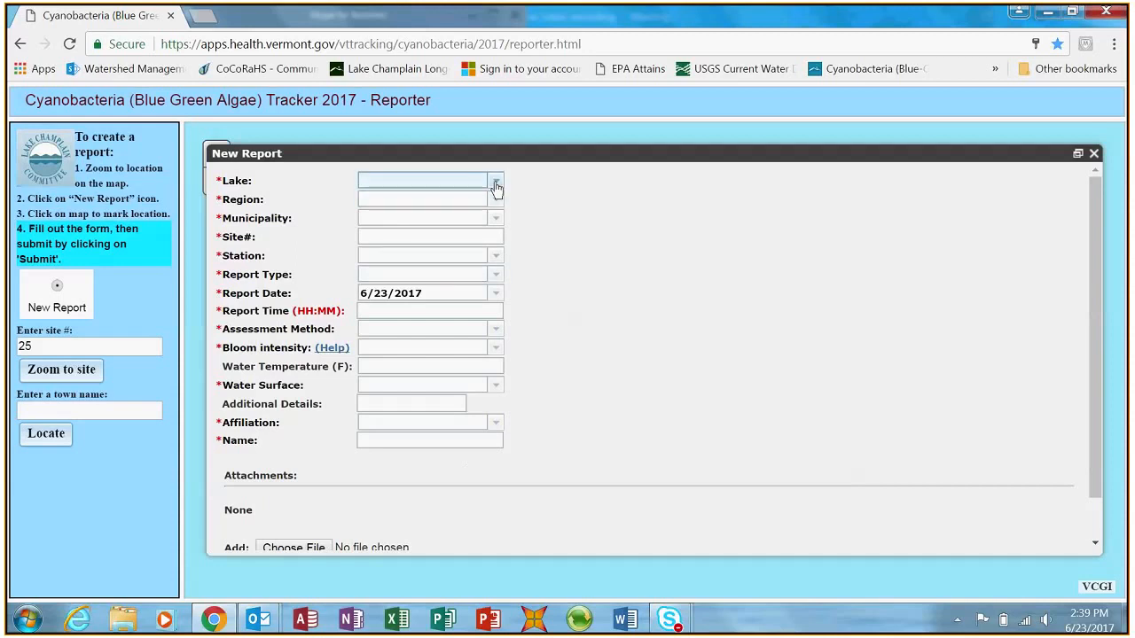
left_click(497, 183)
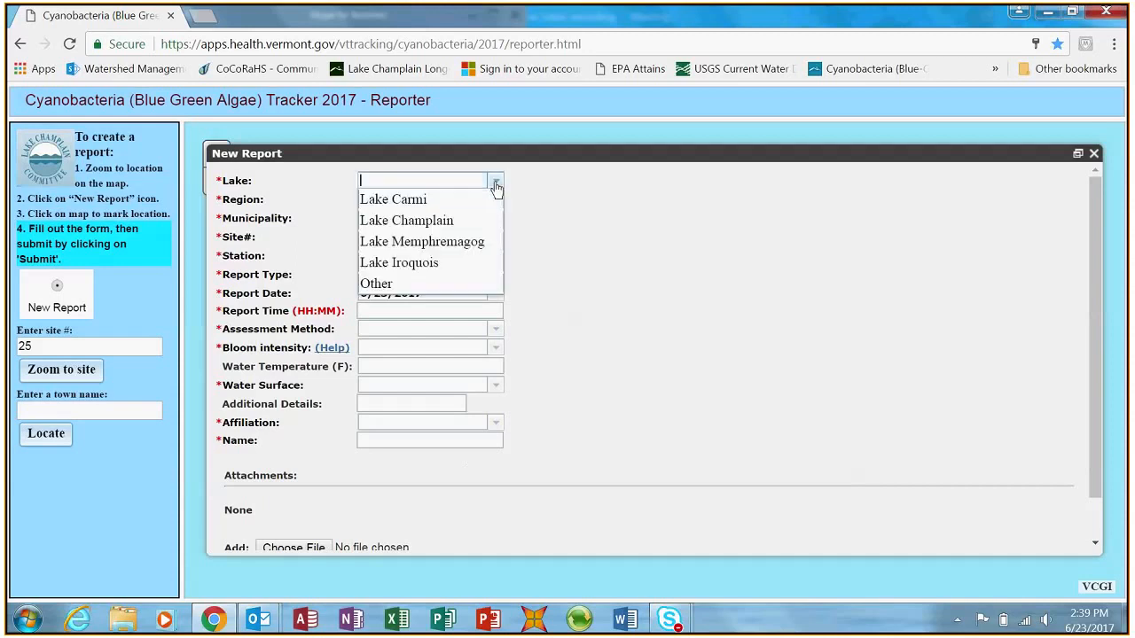
left_click(461, 221)
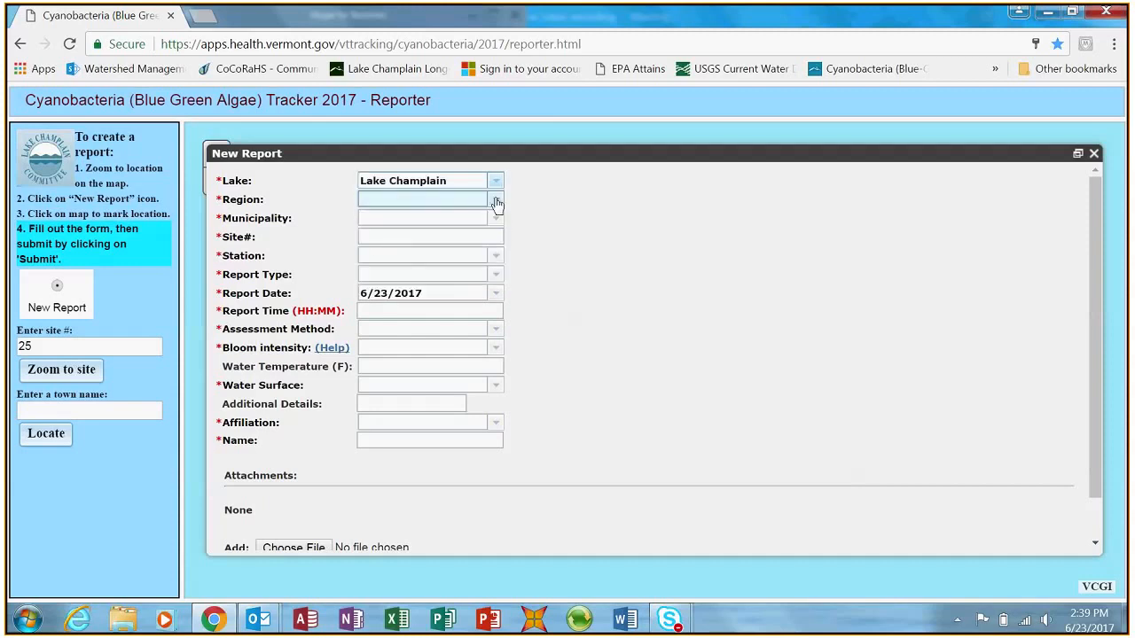
left_click(497, 201)
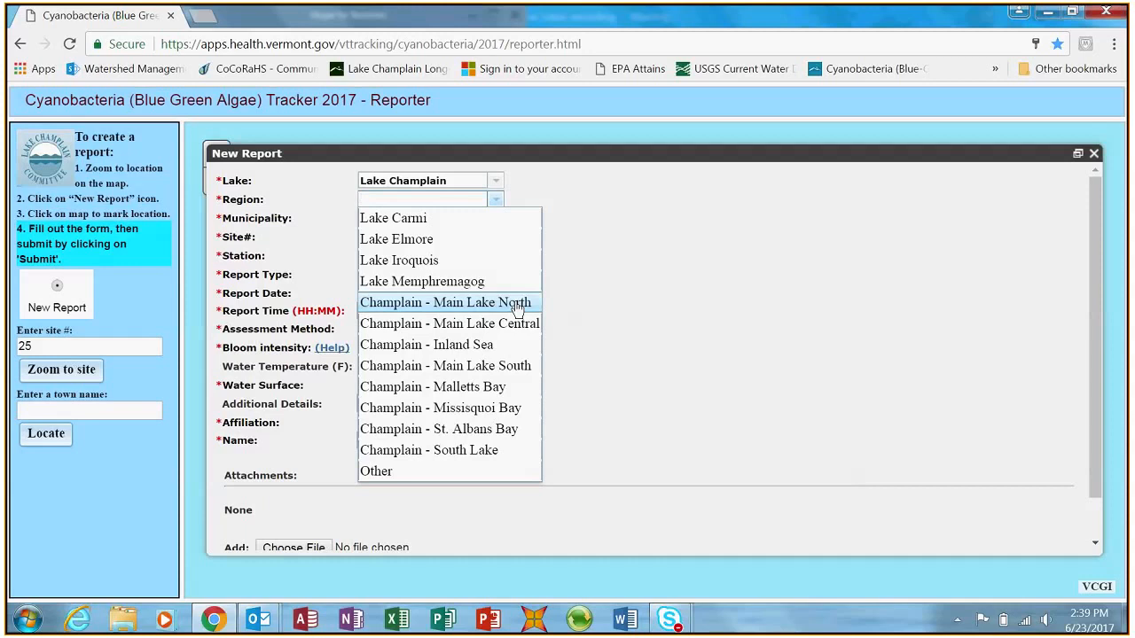
left_click(510, 387)
- Set the municipality to Colchester and enter 25 as the site number
left_click(494, 218)
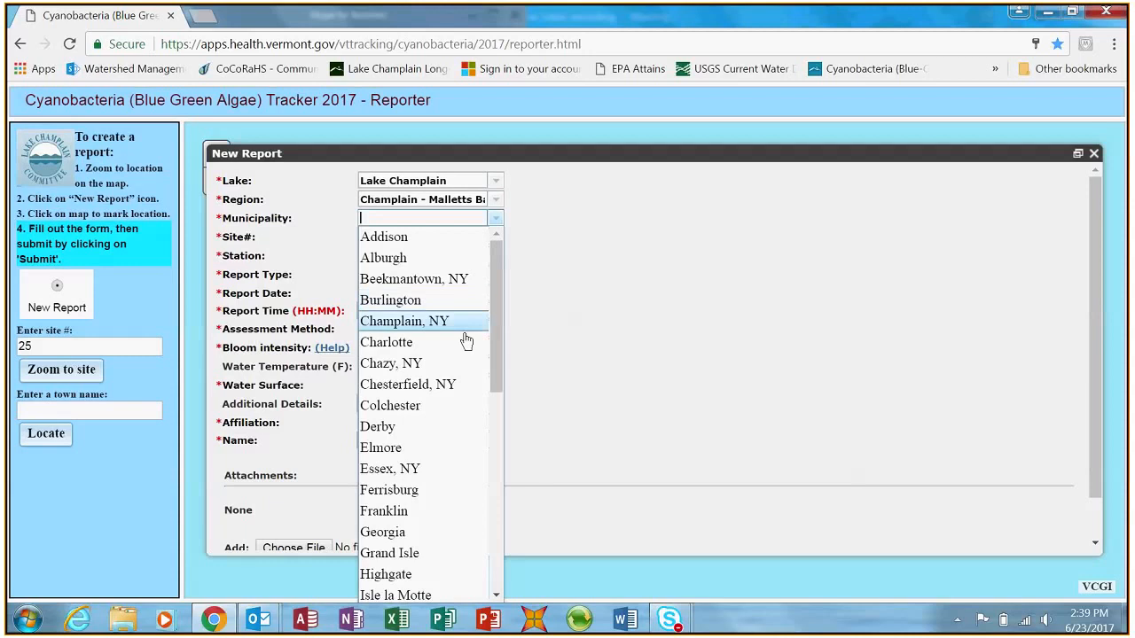
left_click(434, 406)
type("25")
- Set the station to LTM 25 and check the full list of stations through to its end
left_click(478, 256)
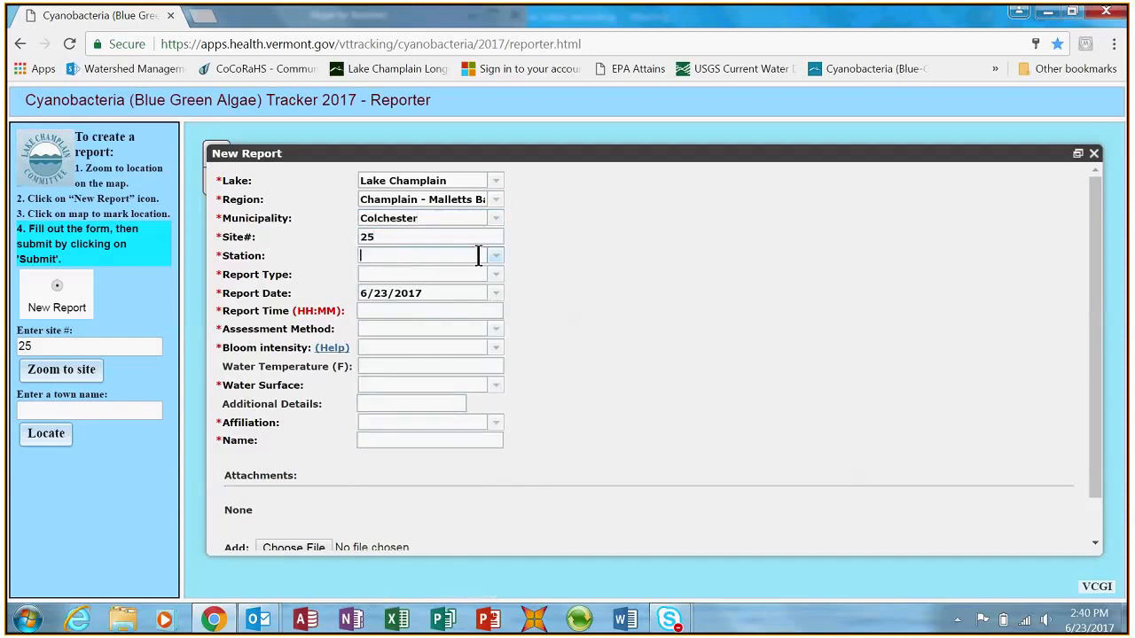
type("LTM 02")
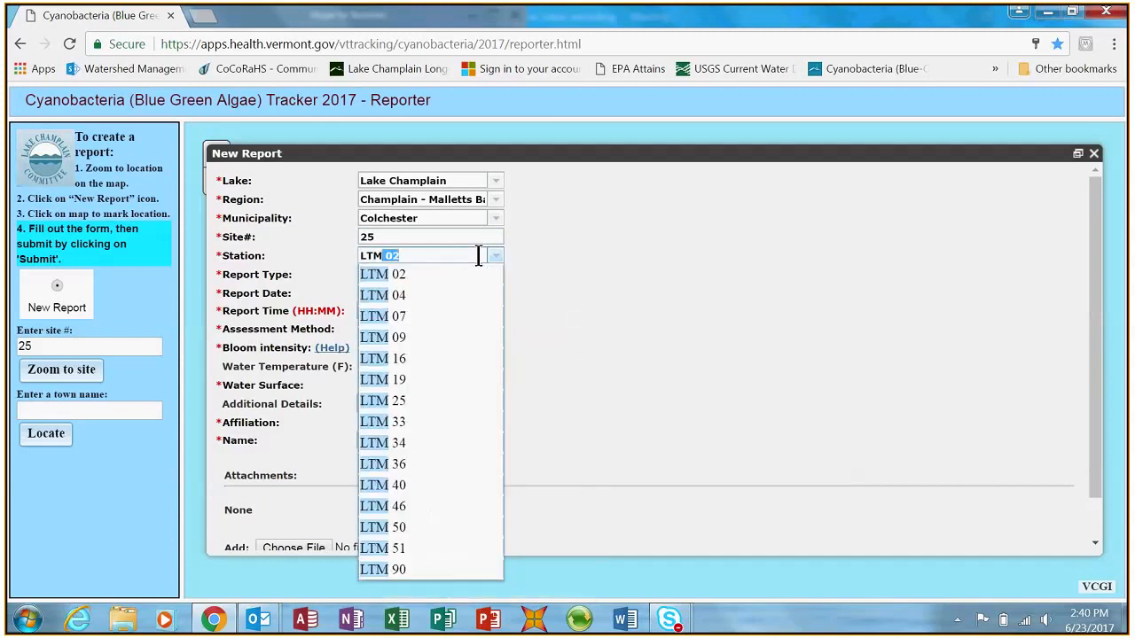
left_click(457, 404)
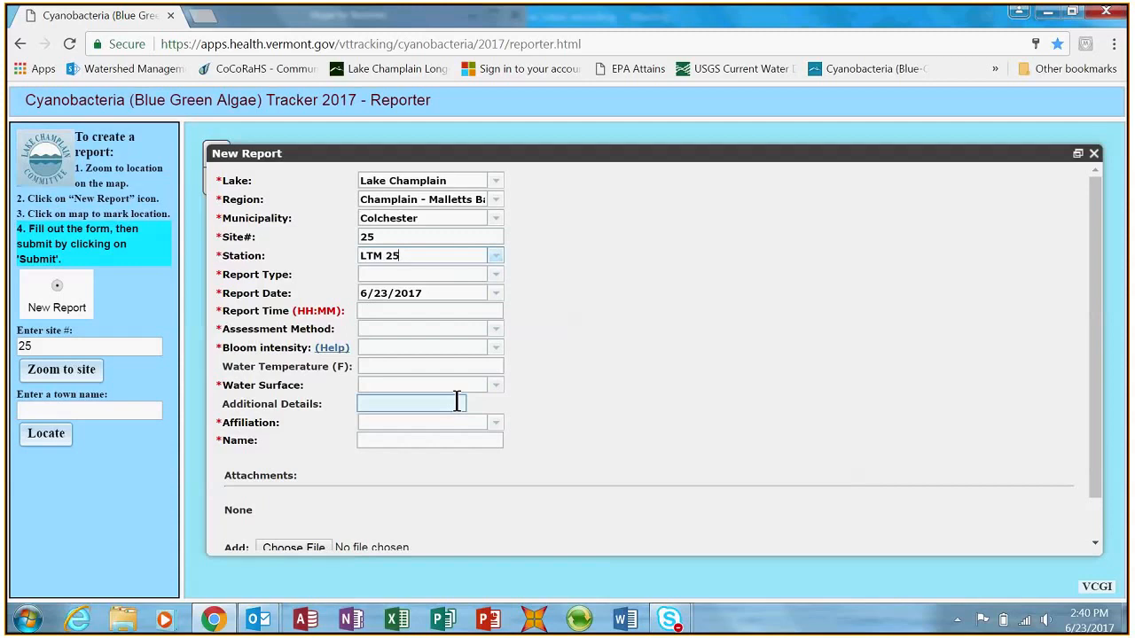
left_click(494, 257)
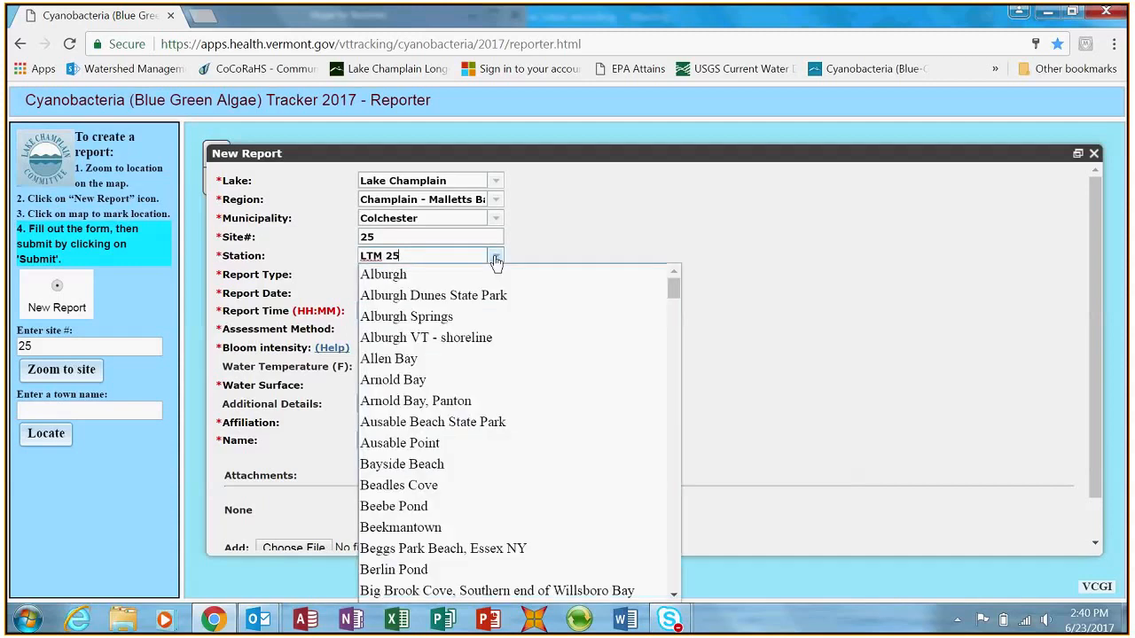
left_click_drag(674, 301, 676, 597)
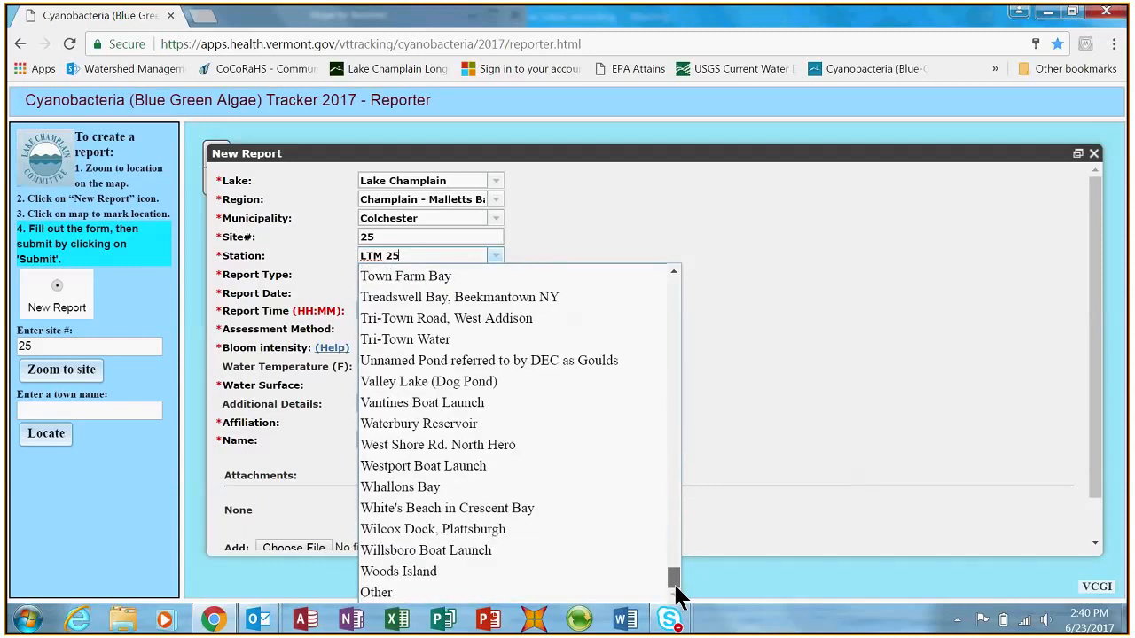
left_click(581, 235)
- Set the report type to Routine - Biweekly and the report date to 6/9/2017
left_click(496, 276)
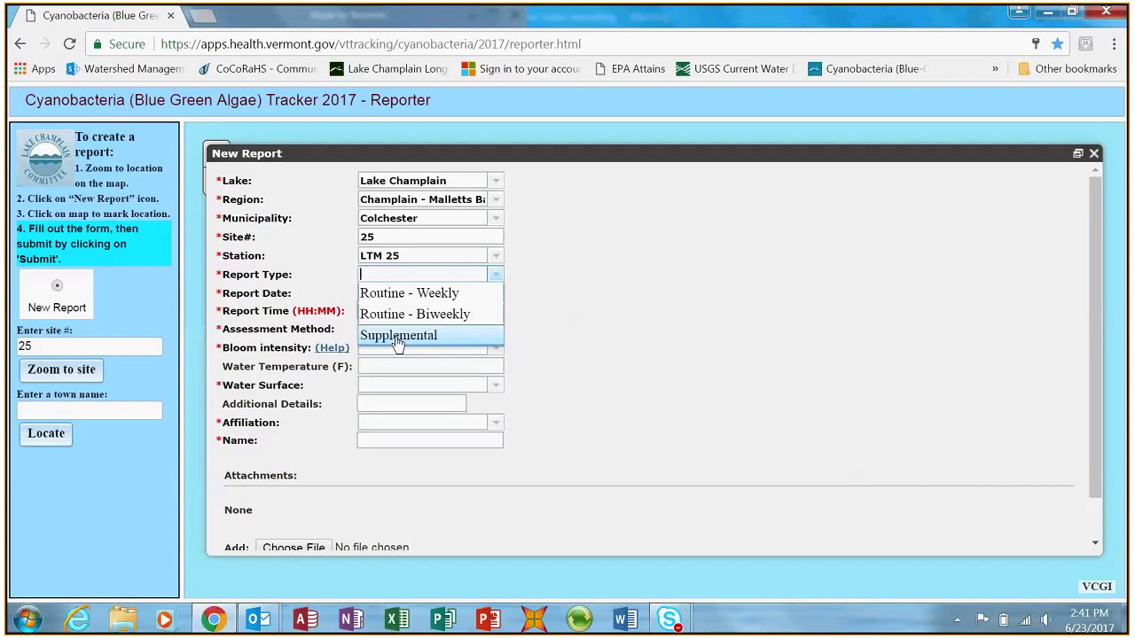
left_click(415, 313)
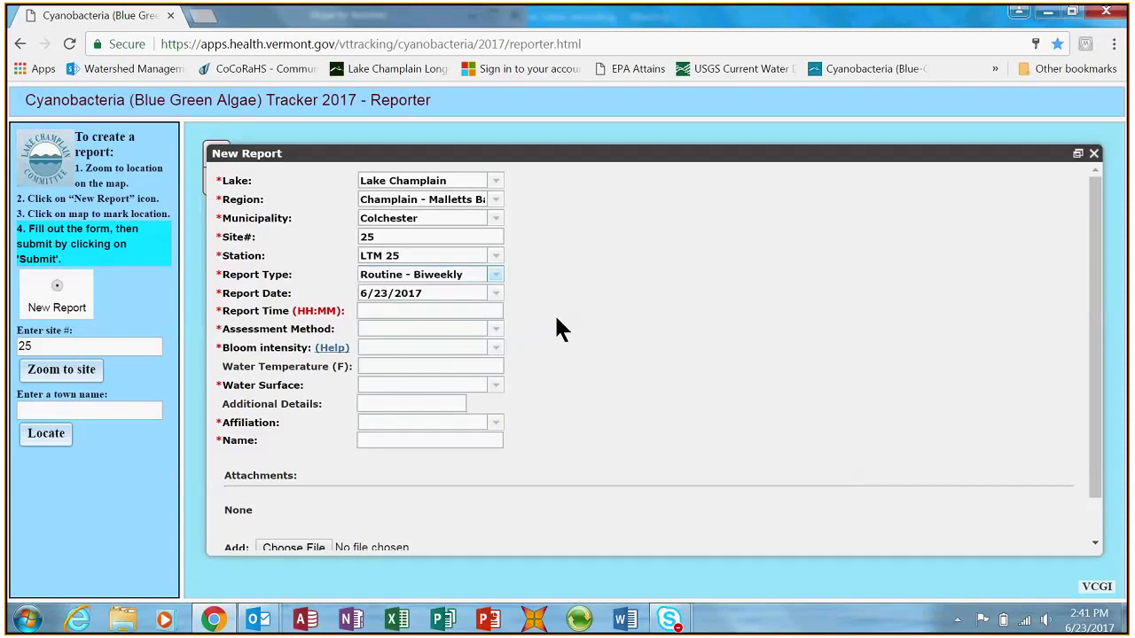
left_click(497, 296)
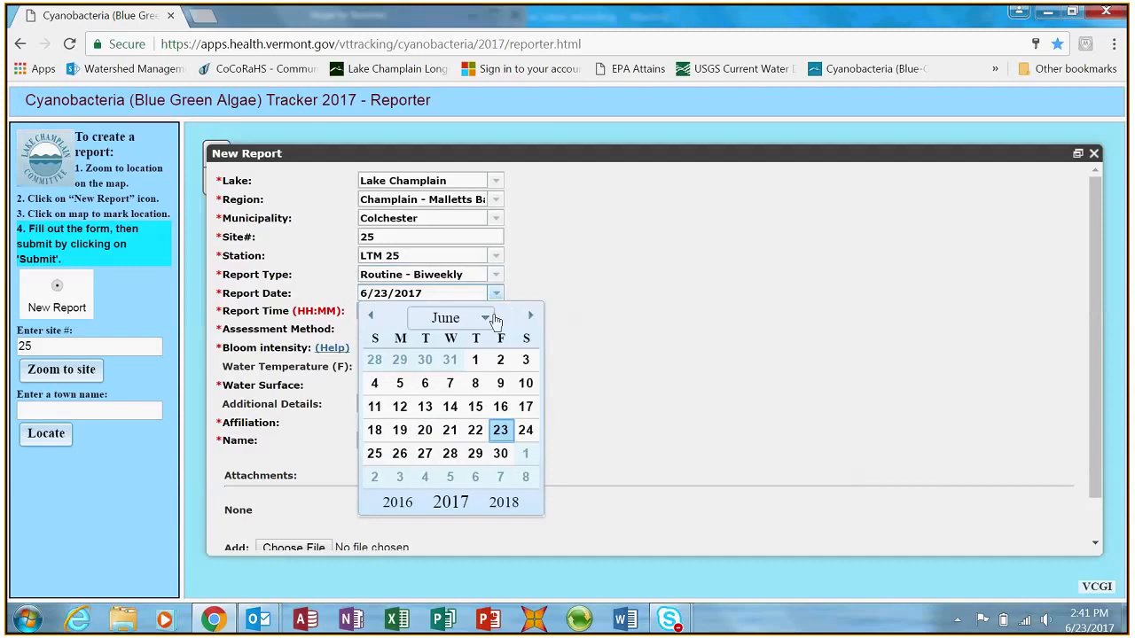
left_click(501, 384)
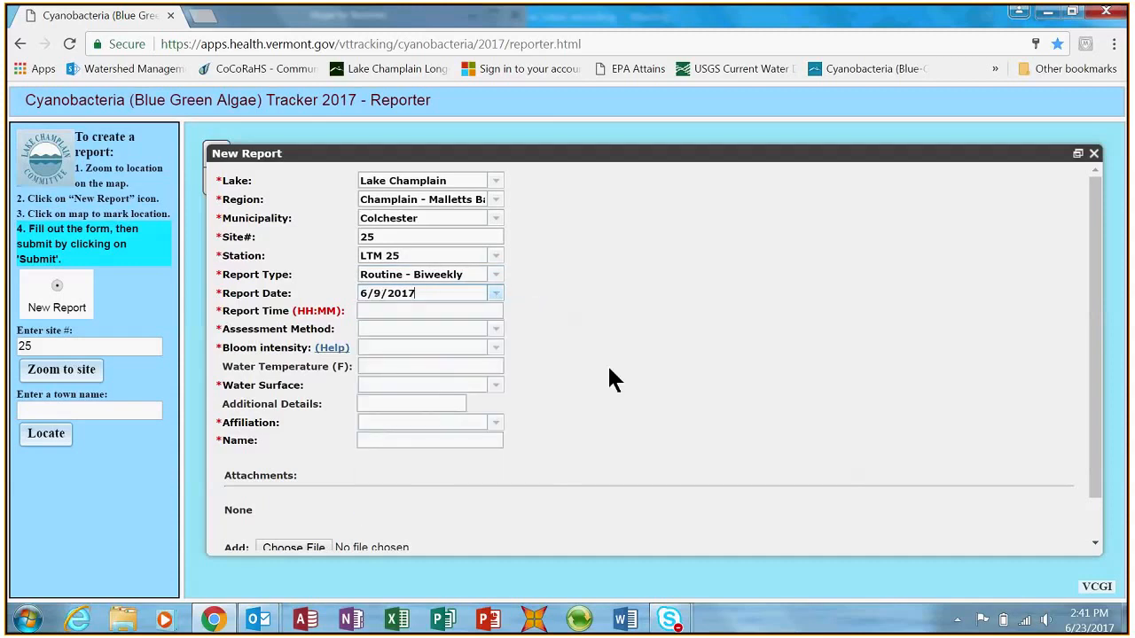
- Enter 11:00 as the report time and choose Visual as the assessment method
left_click(464, 311)
type("11:00")
left_click(497, 331)
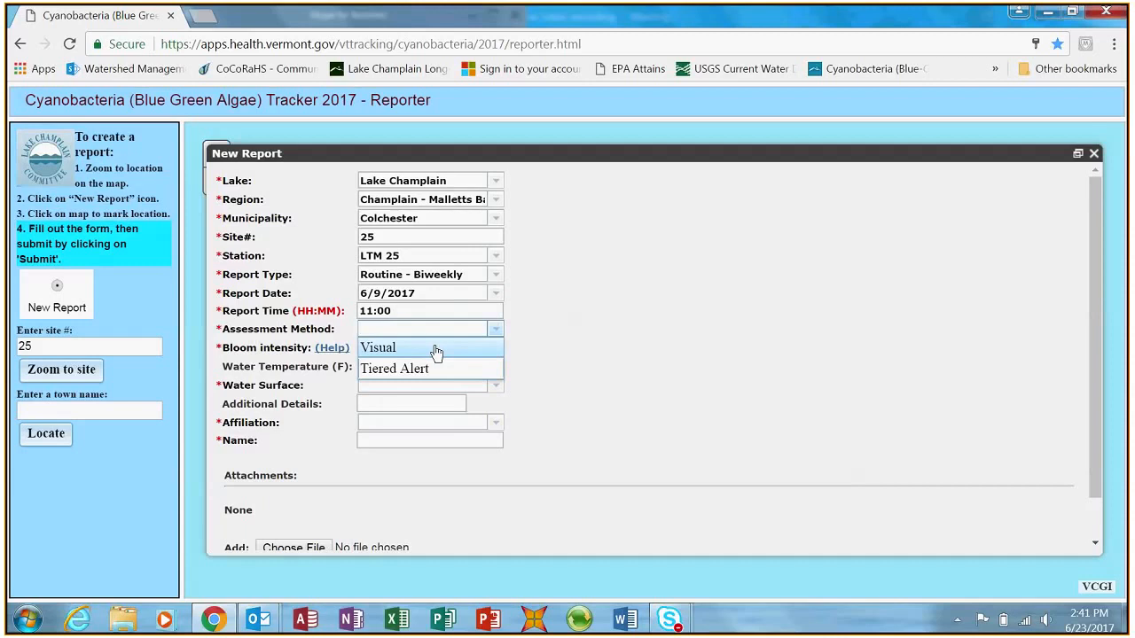
left_click(436, 349)
- Set the bloom intensity to 1a - Little or no BGA present - clear water and the water surface to Rolling
left_click(497, 351)
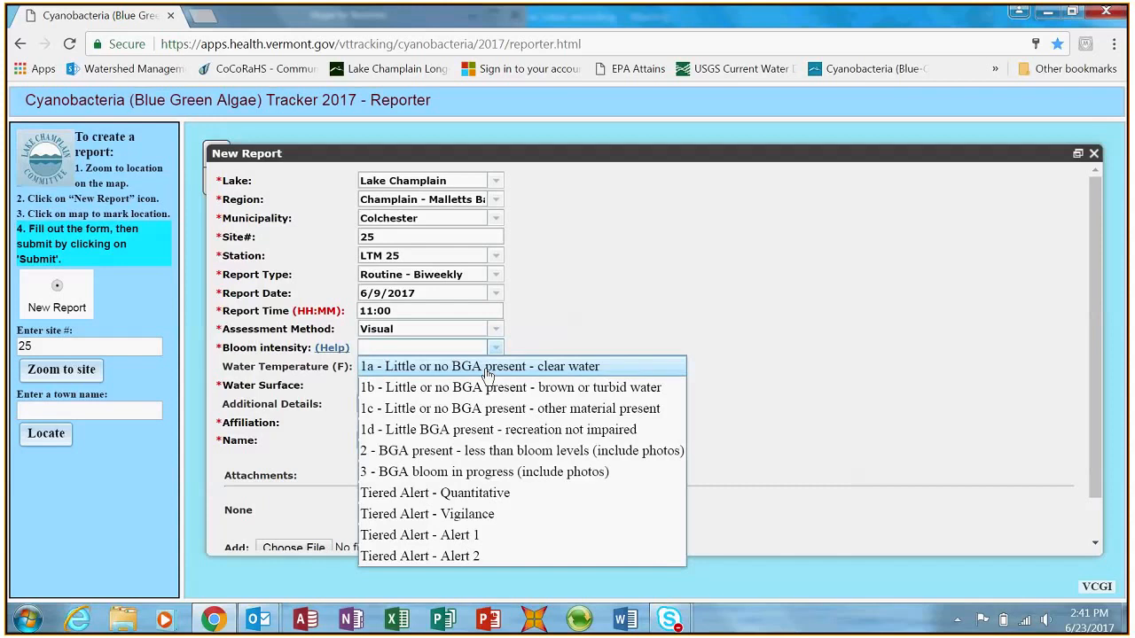
left_click(486, 371)
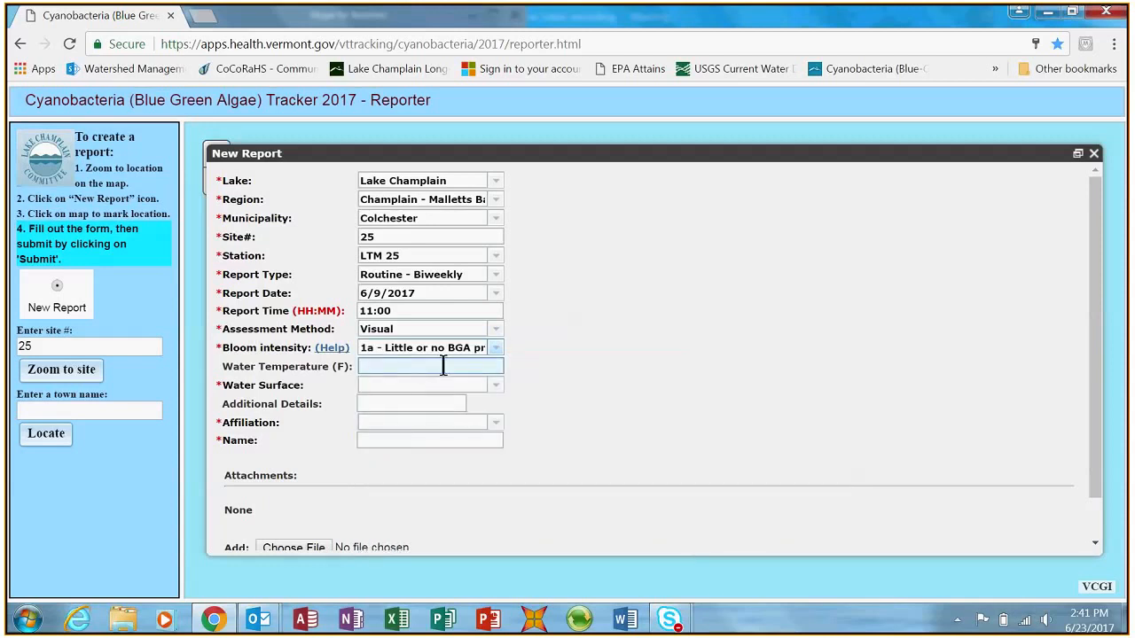
left_click(493, 386)
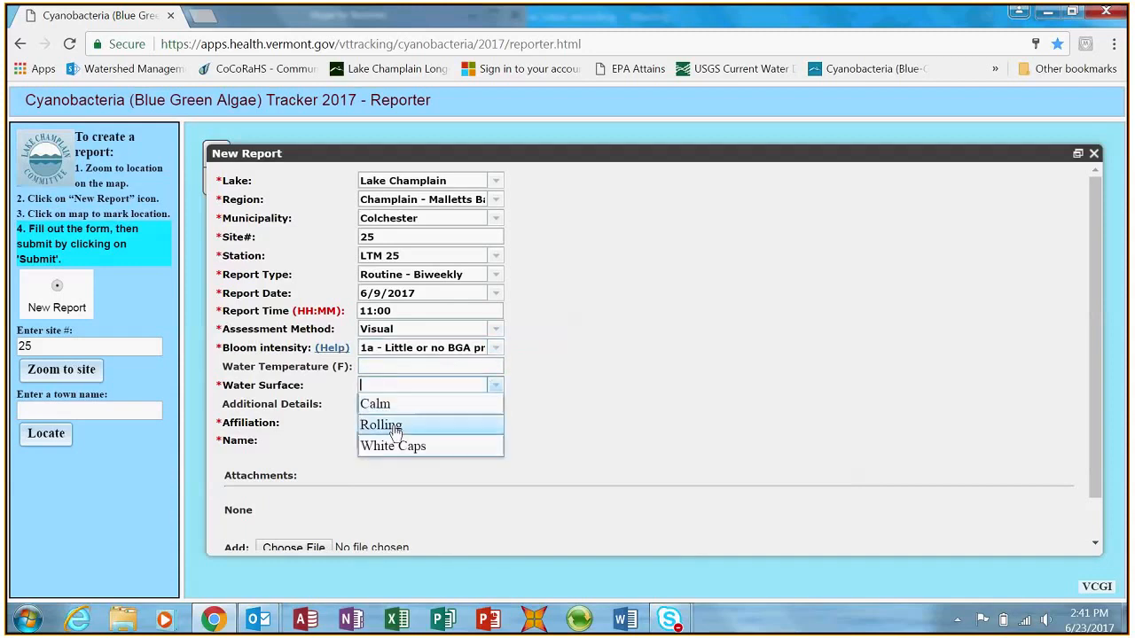
left_click(497, 424)
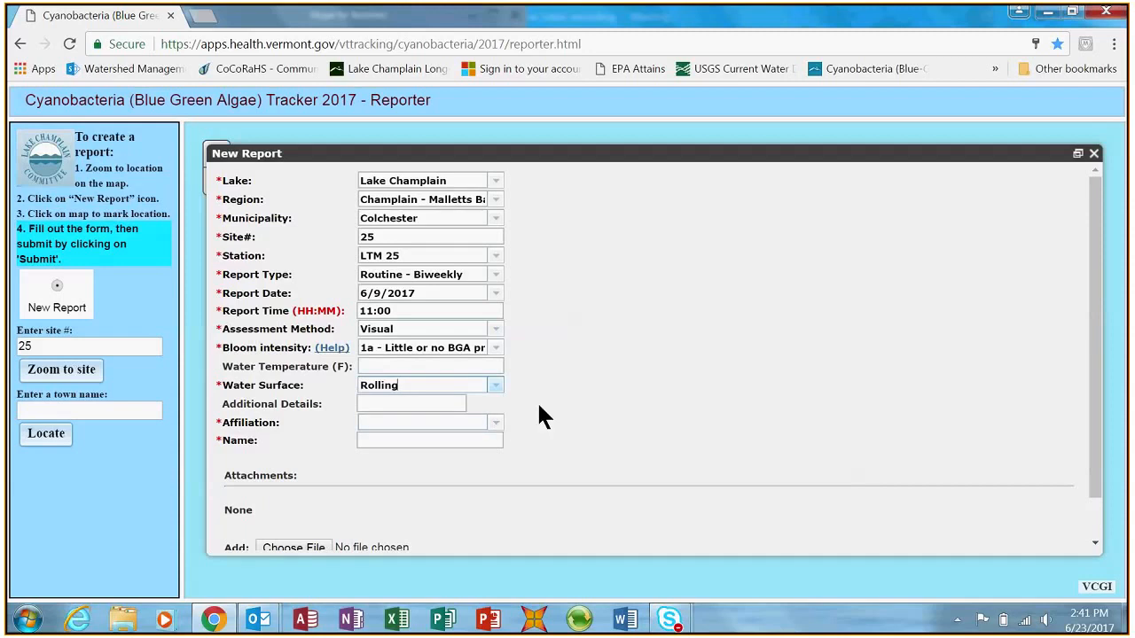
- Set the affiliation to VT DEC and enter the reporter's full name
left_click(496, 423)
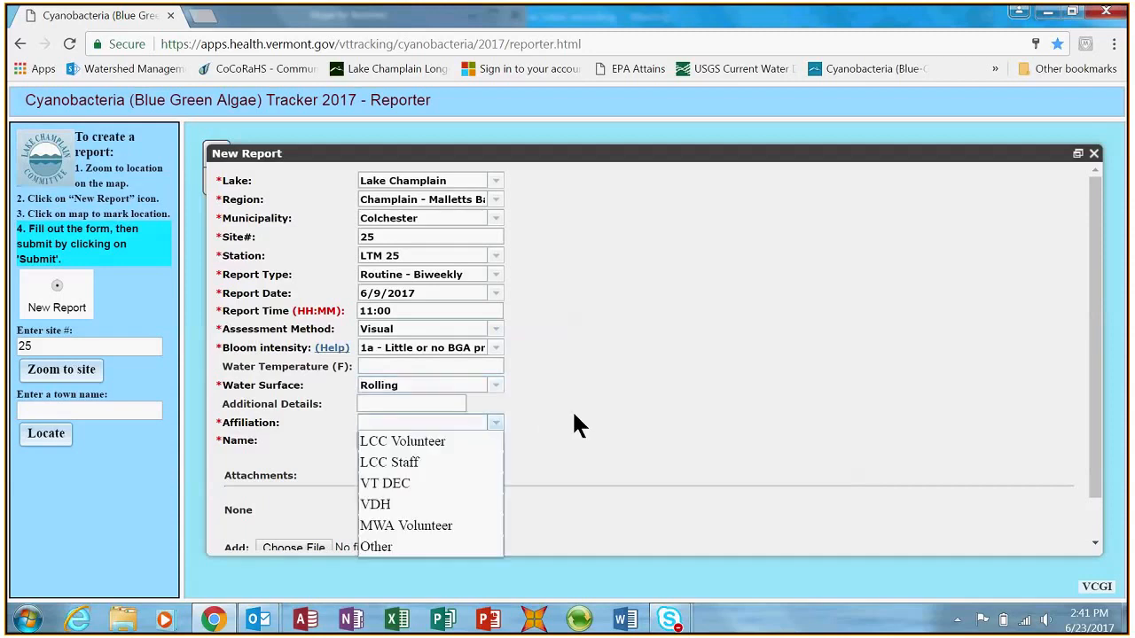
left_click(417, 484)
left_click(418, 440)
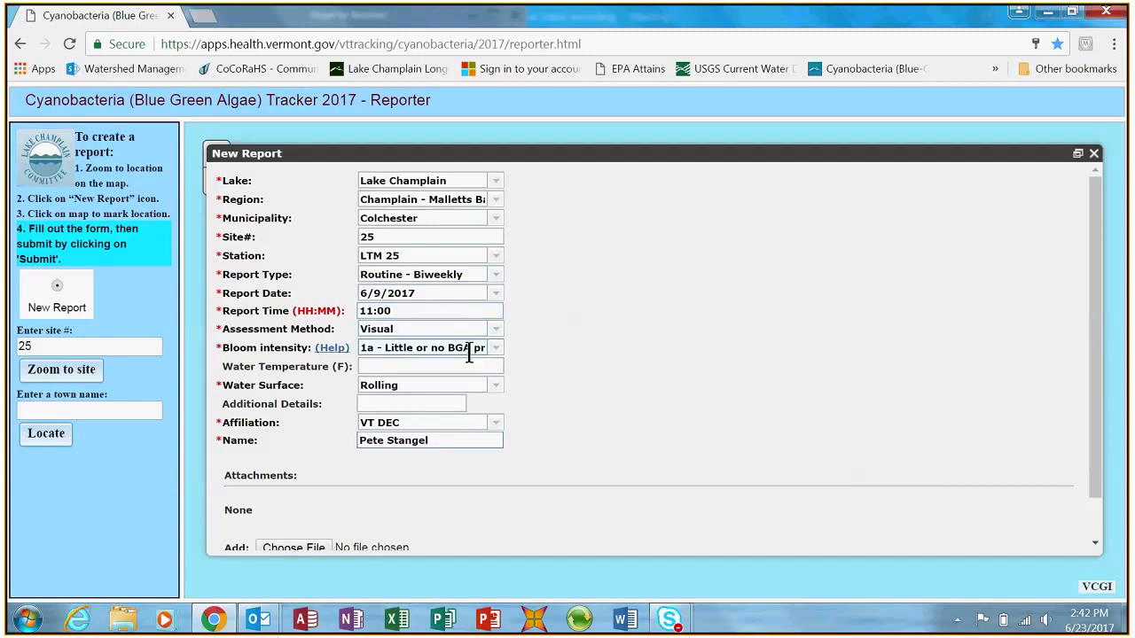
- Submit the site 25 report without attaching a file and close the confirmation window
scroll(568, 390, "down", 2)
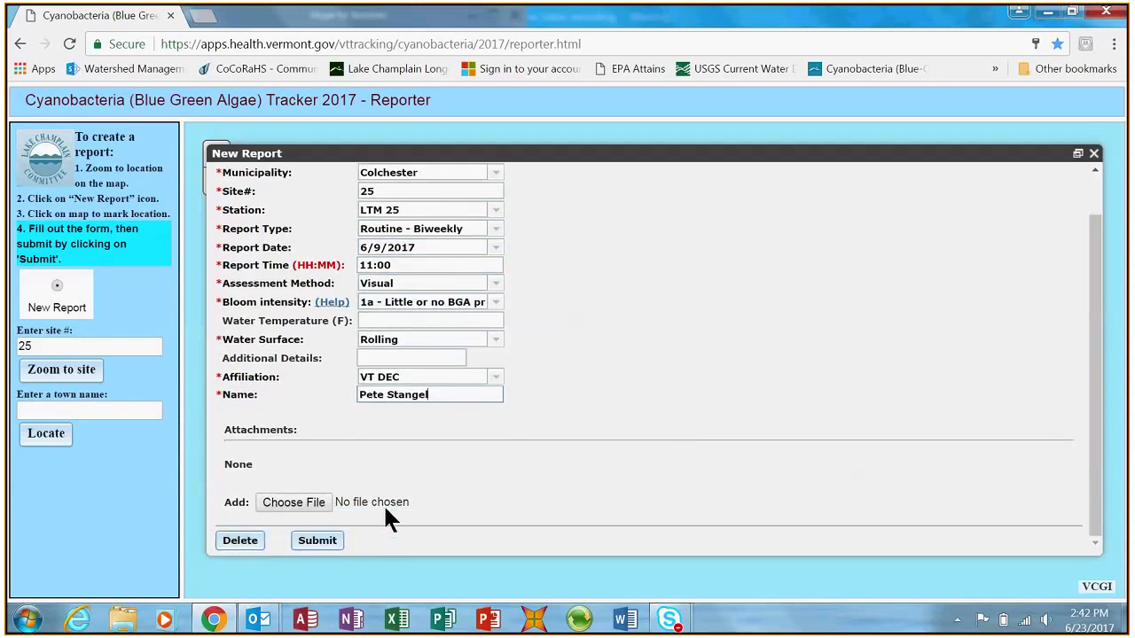
left_click(299, 500)
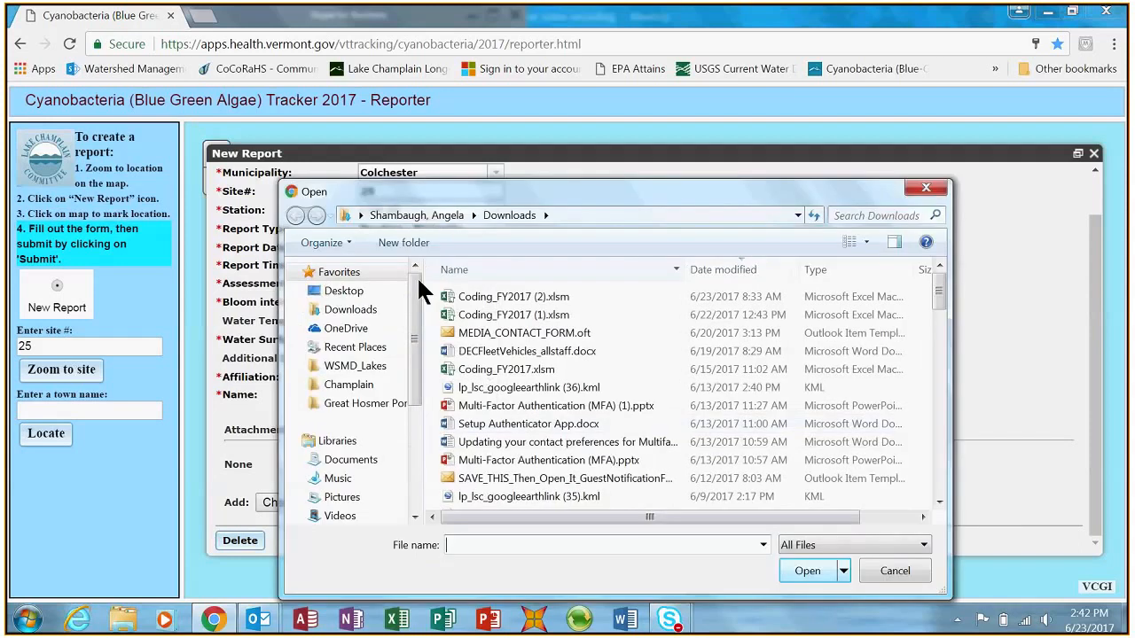
left_click(893, 571)
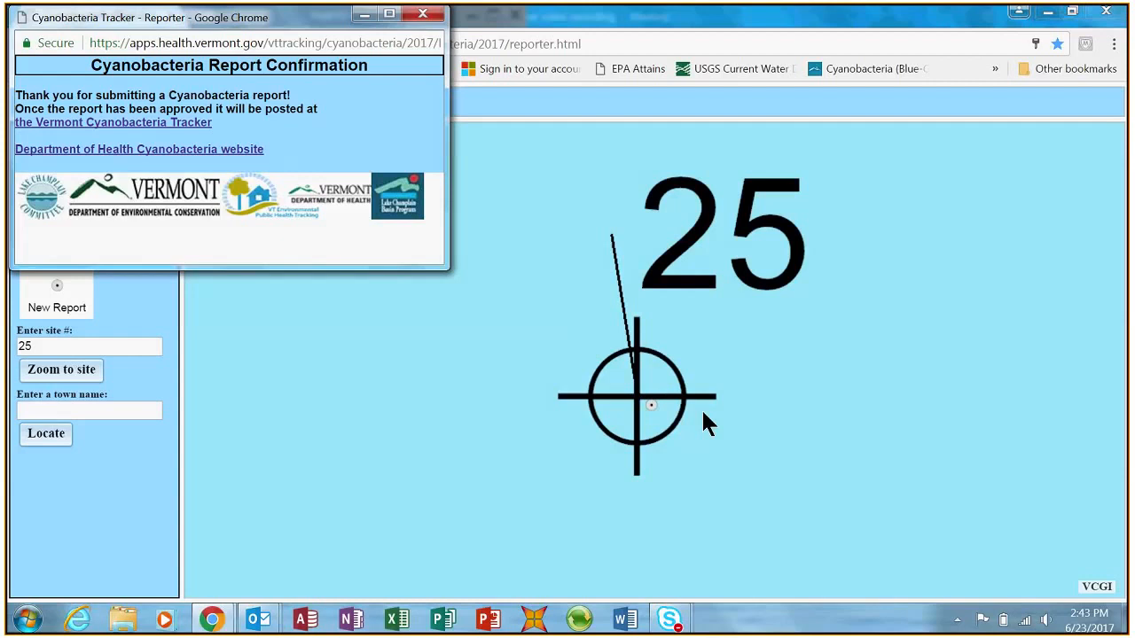
left_click(422, 16)
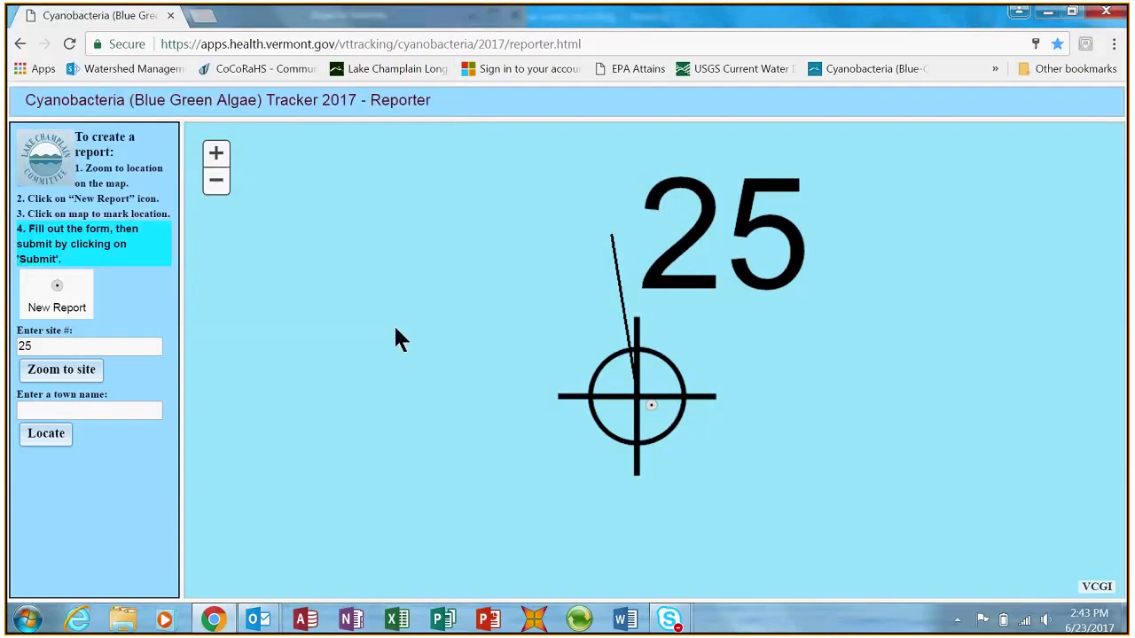
- Locate the town of Fairlee on the map
left_click(130, 415)
type("Fairlee")
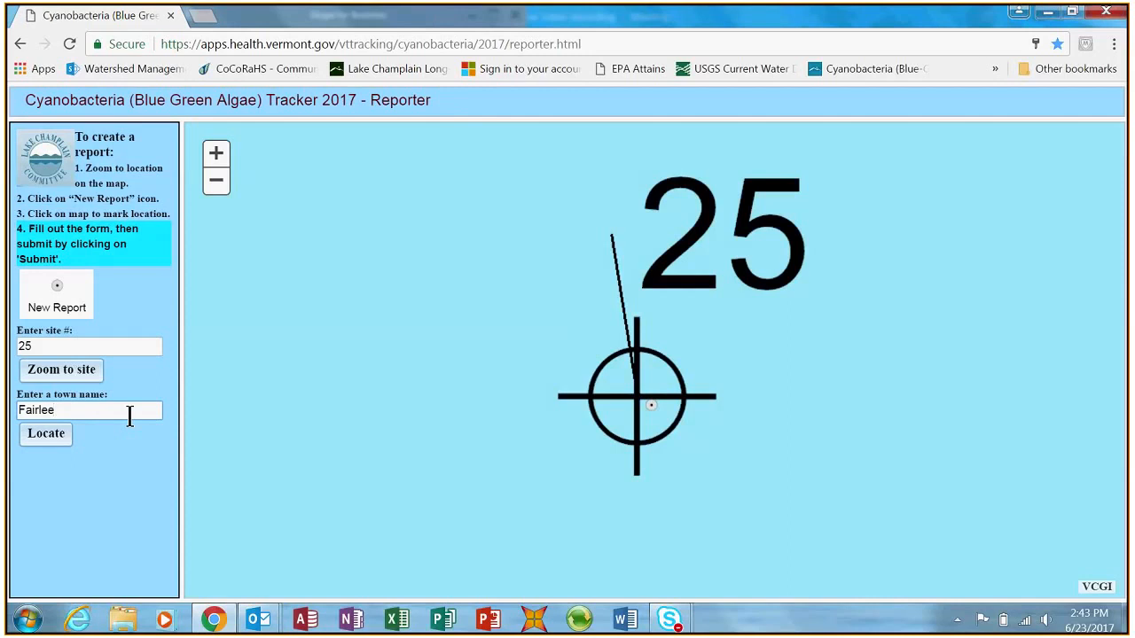
left_click(46, 436)
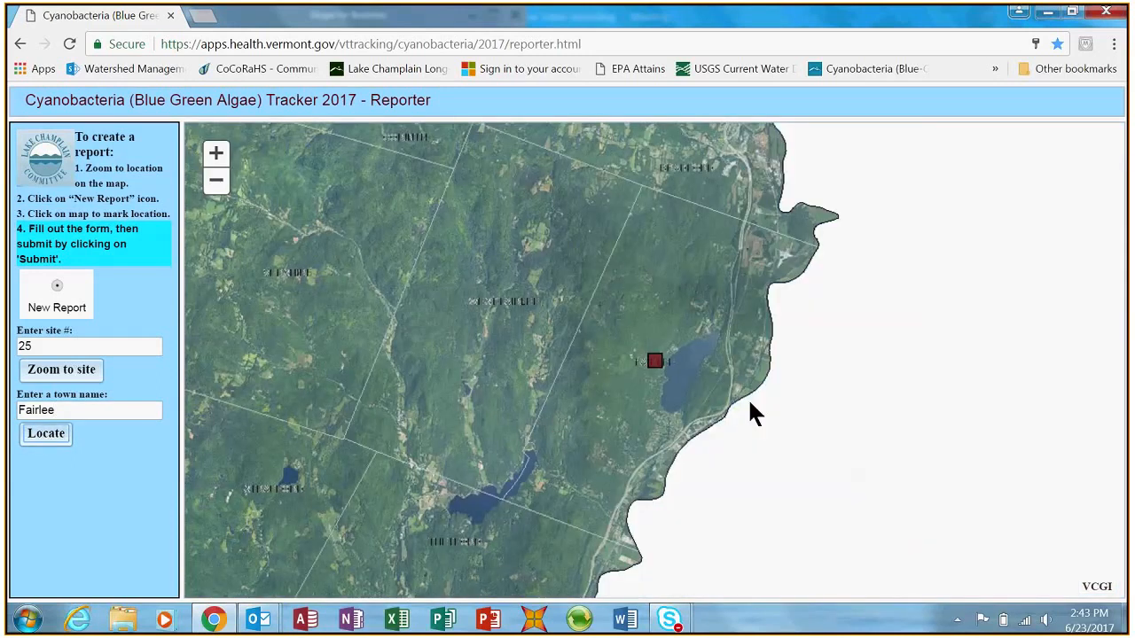
- Place a new report marker in the lake just off the western shore access at Fairlee and enlarge its report form
scroll(713, 409, "up", 1)
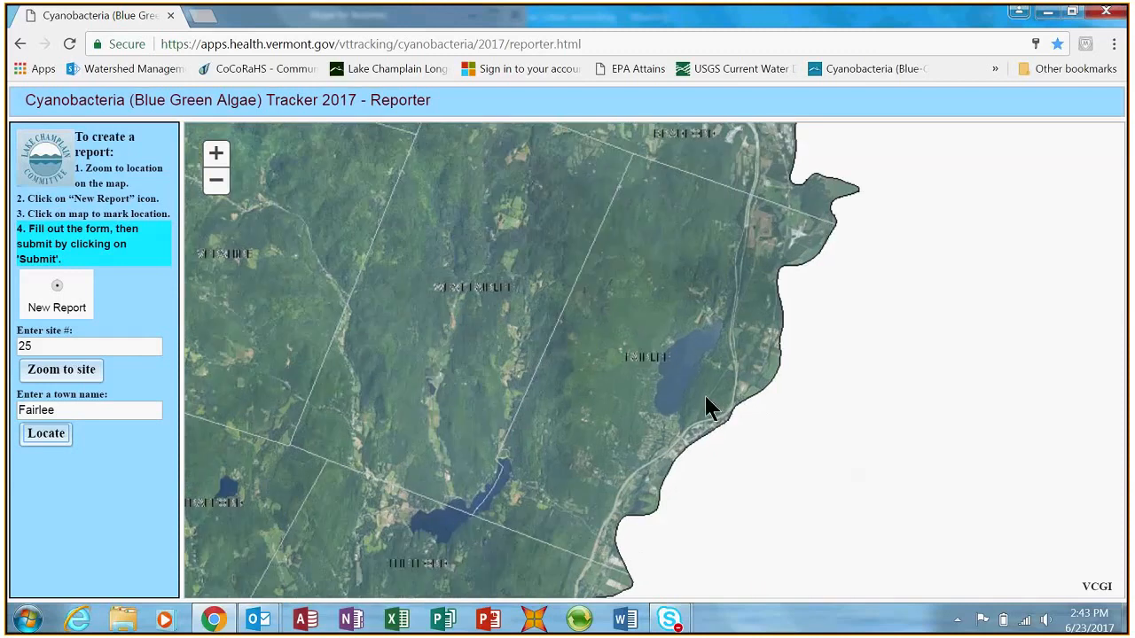
scroll(706, 408, "up", 2)
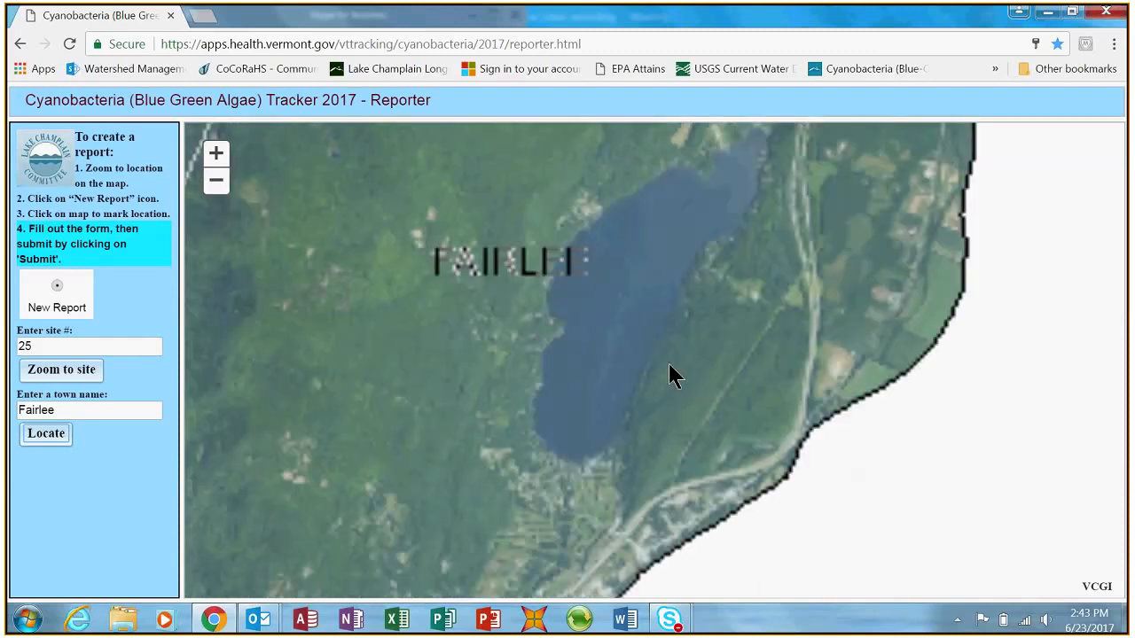
scroll(674, 370, "up", 1)
scroll(594, 372, "up", 1)
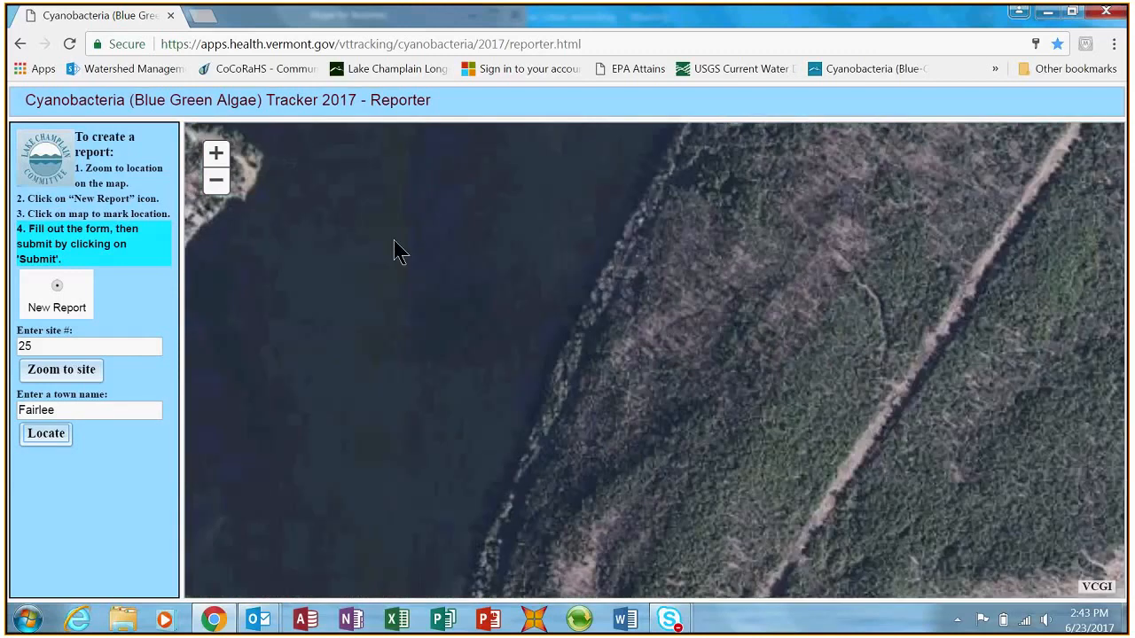
left_click_drag(395, 241, 629, 549)
scroll(580, 468, "up", 1)
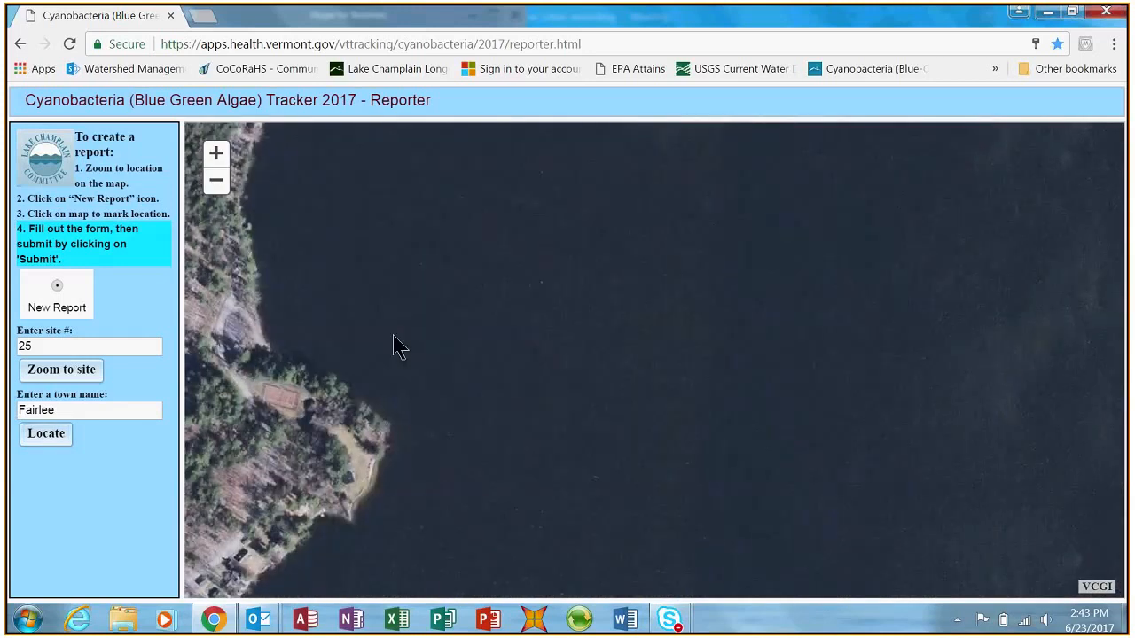
left_click_drag(396, 344, 648, 378)
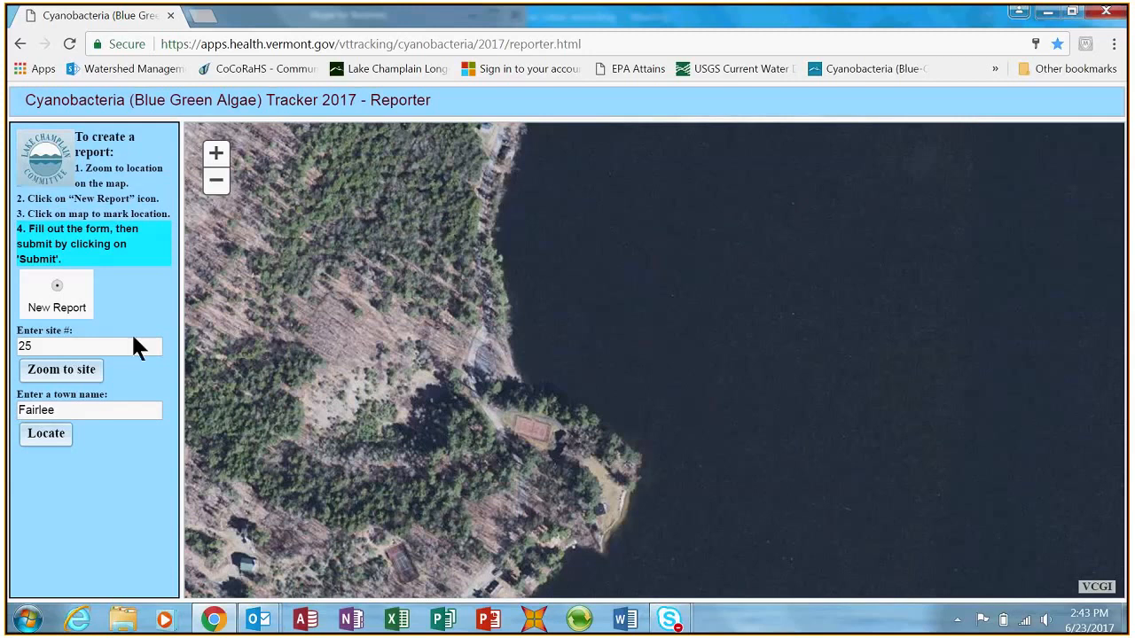
left_click(59, 292)
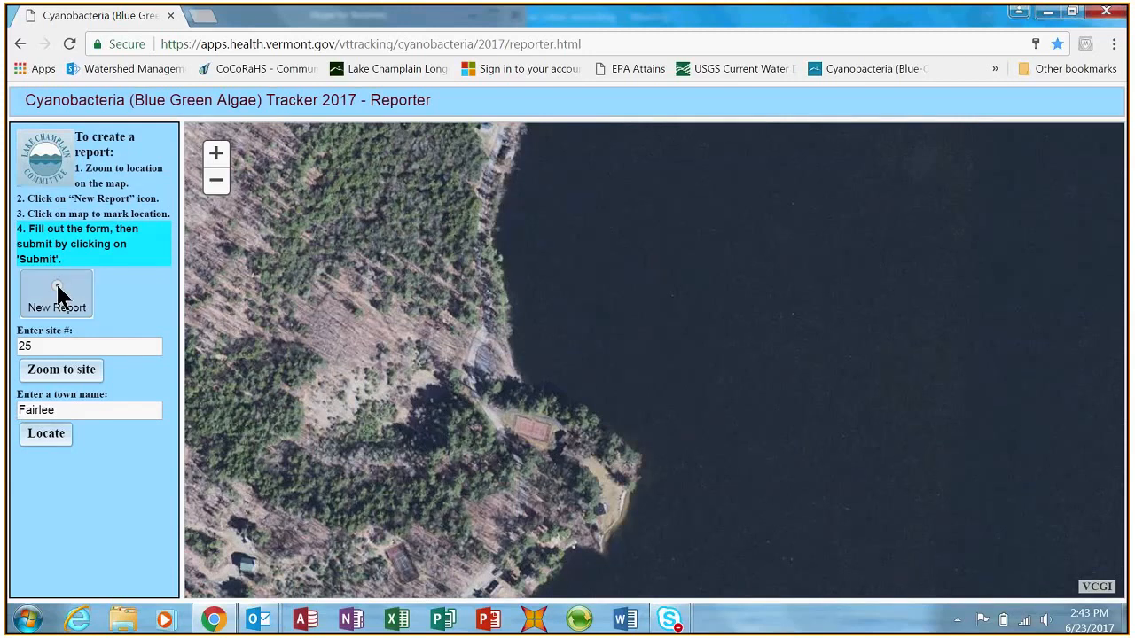
left_click(533, 361)
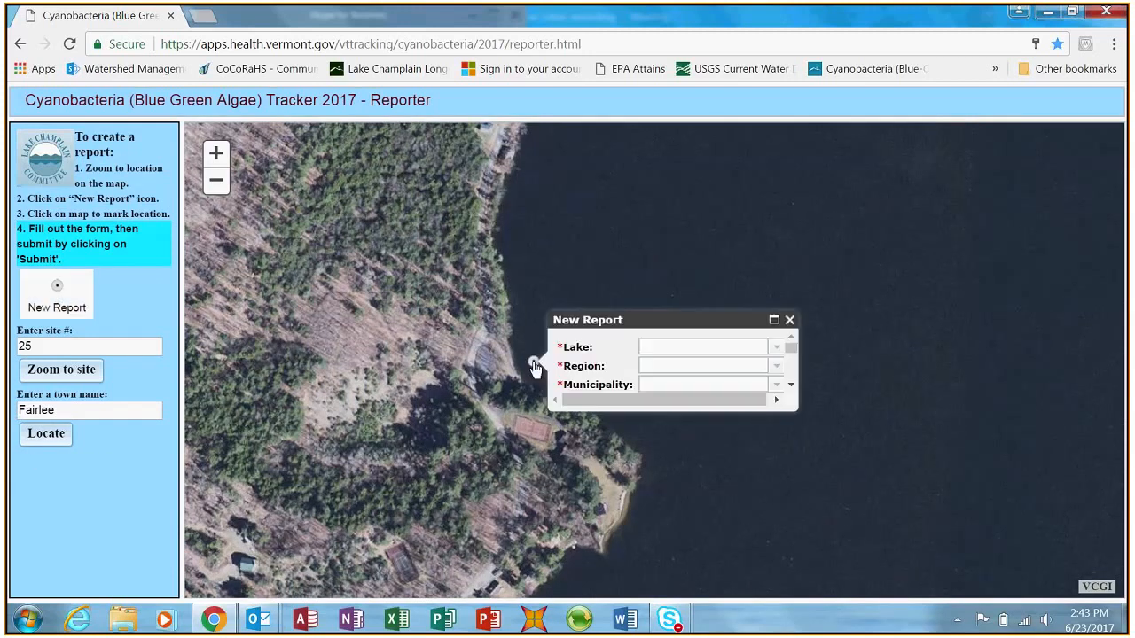
left_click(774, 320)
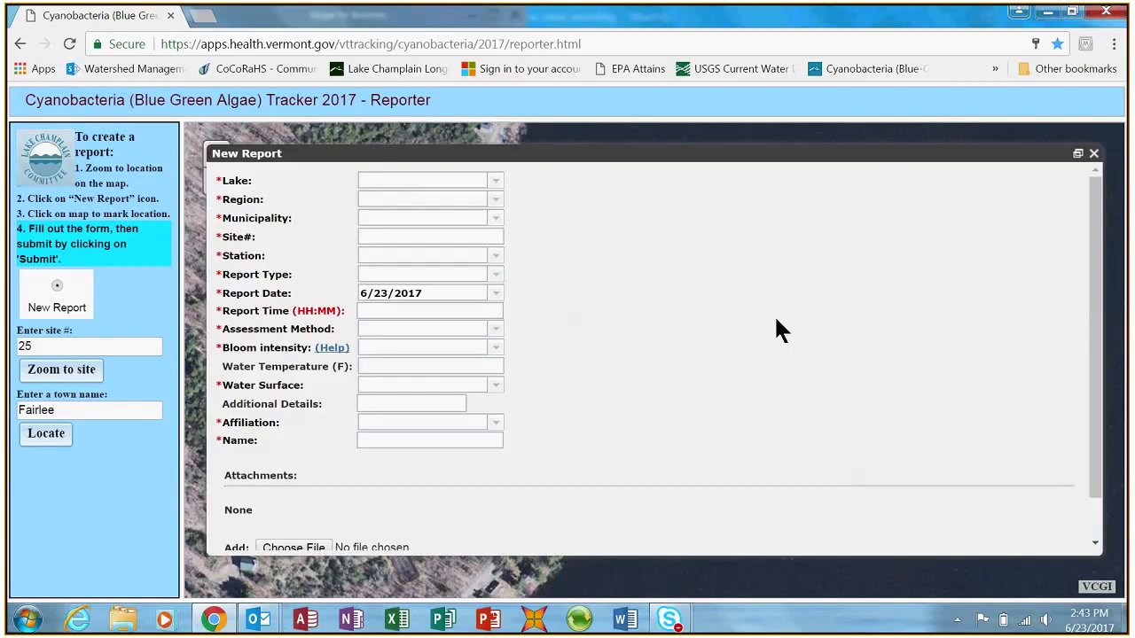
- Set both the lake and the region of the new report to Other
left_click(494, 182)
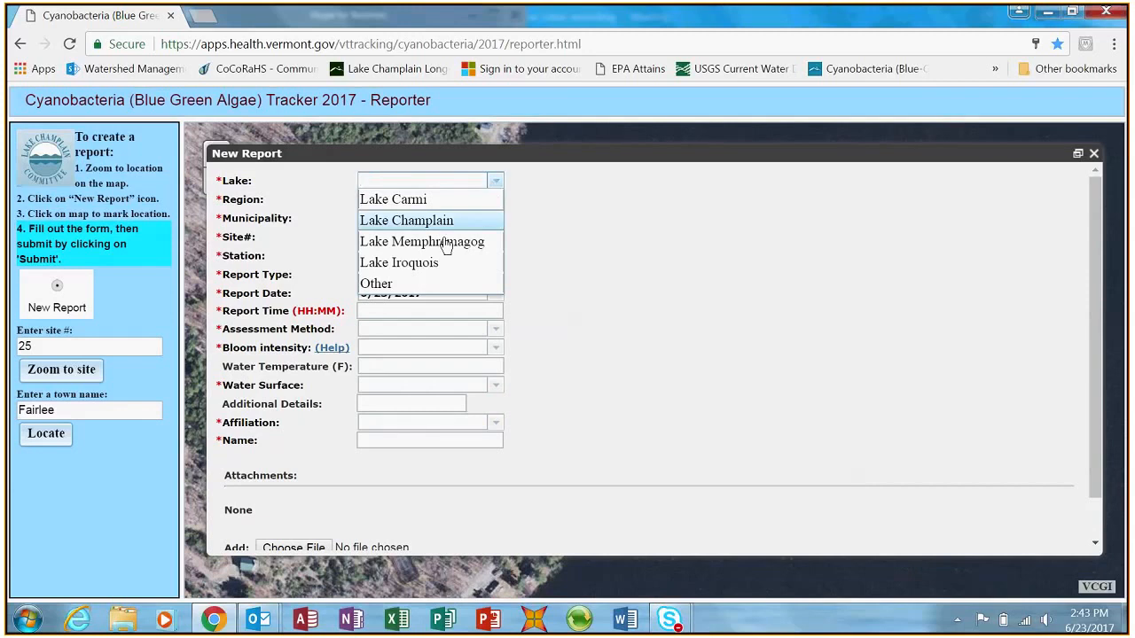
left_click(390, 283)
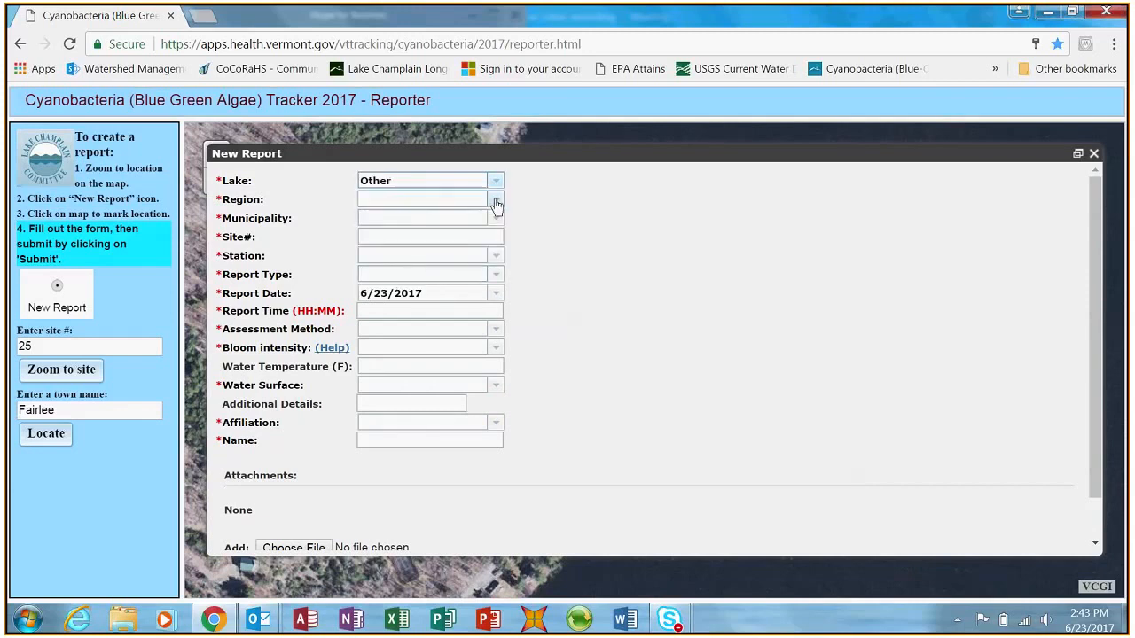
left_click(496, 200)
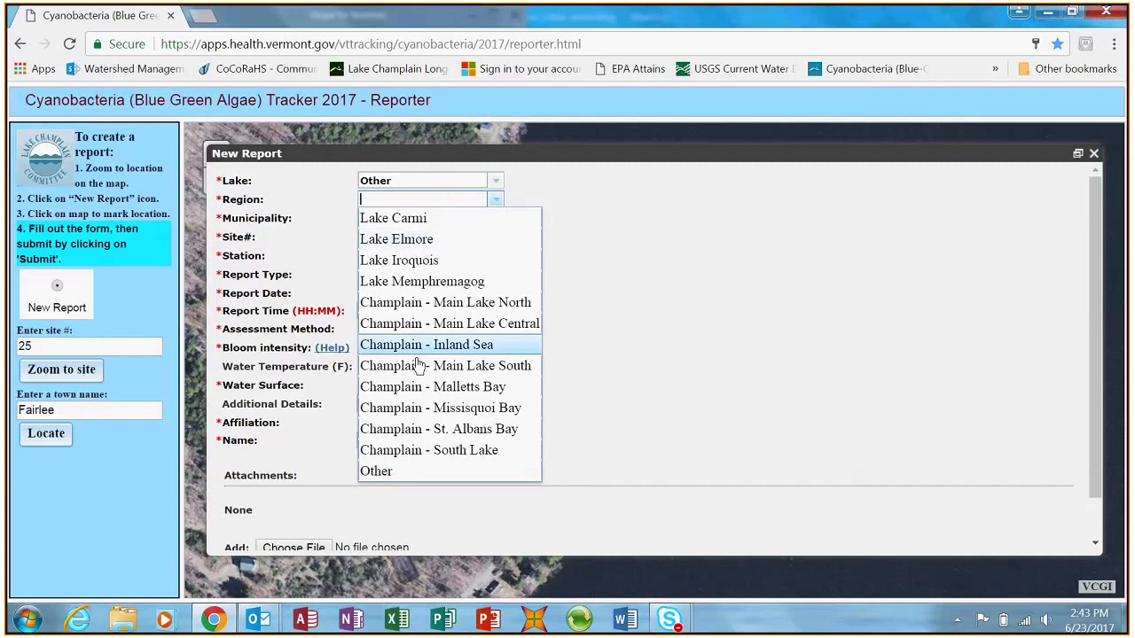
left_click(379, 473)
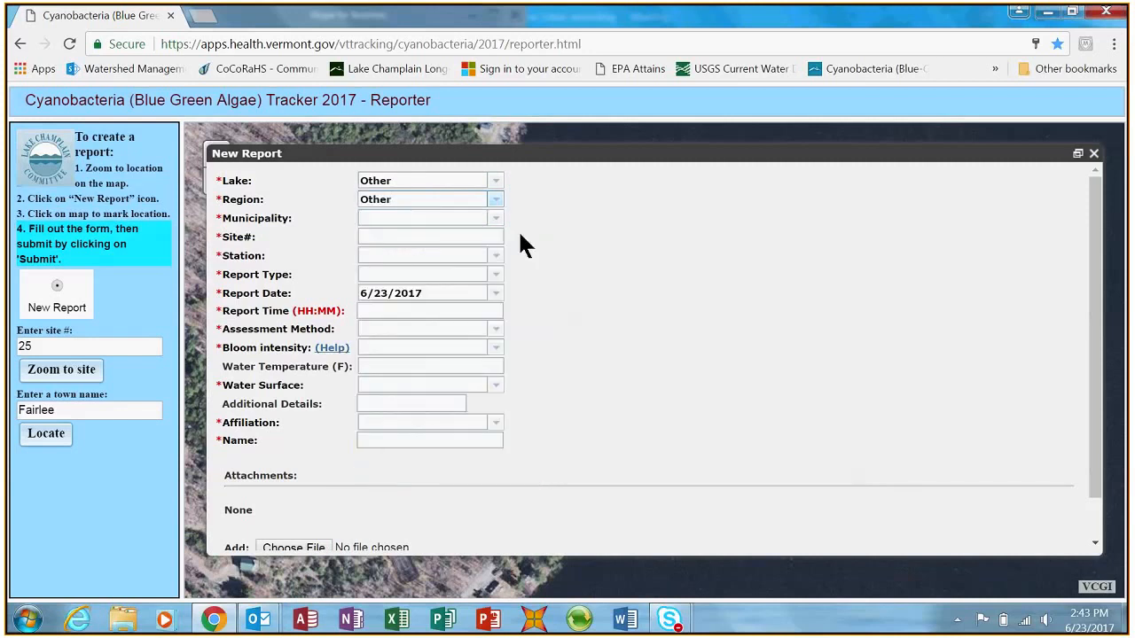
- Set the report's municipality to Other
left_click(496, 222)
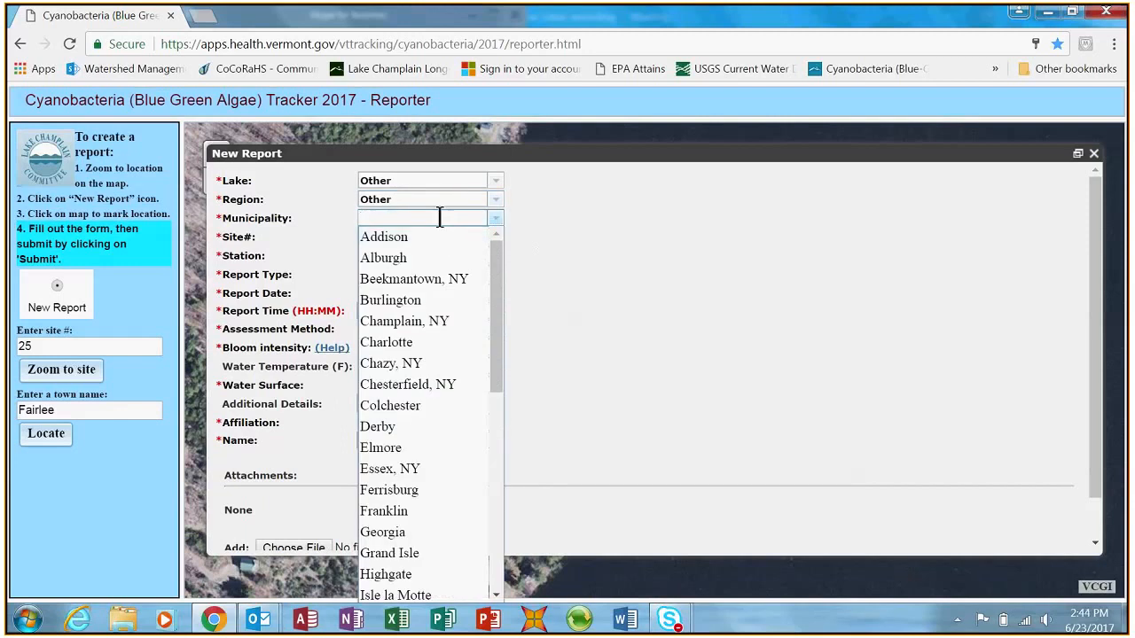
type("Orwell")
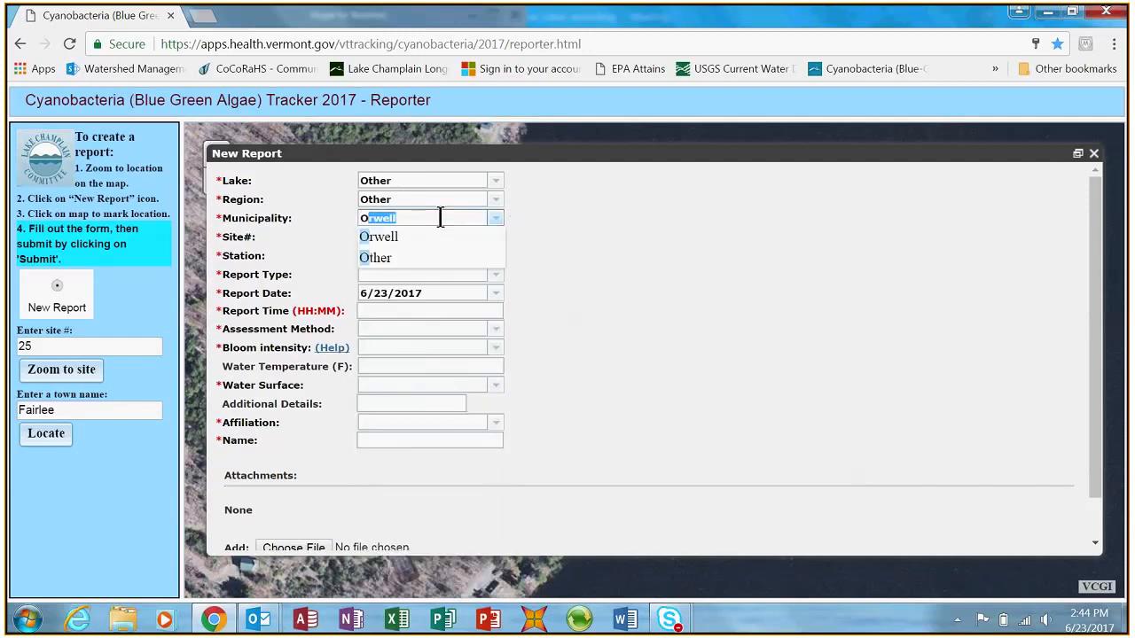
left_click(390, 257)
left_click(418, 237)
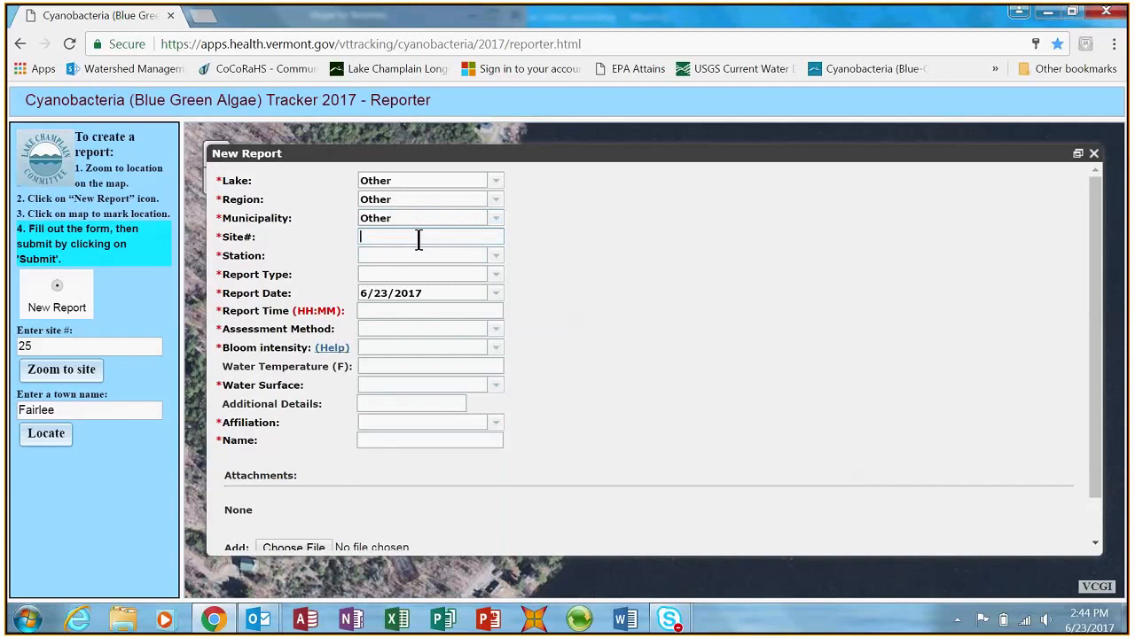
type("eas")
key("BackSpace")
key("BackSpace")
key("BackSpace")
- Set the station to Other and the report type to Supplemental
left_click(464, 253)
type("Other")
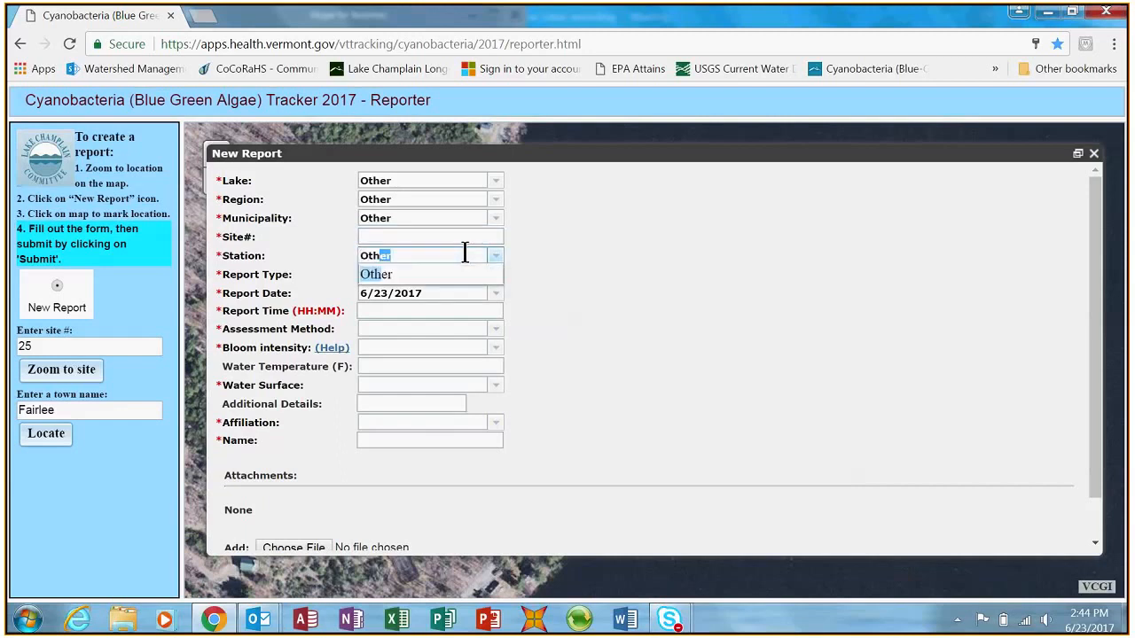
left_click(433, 271)
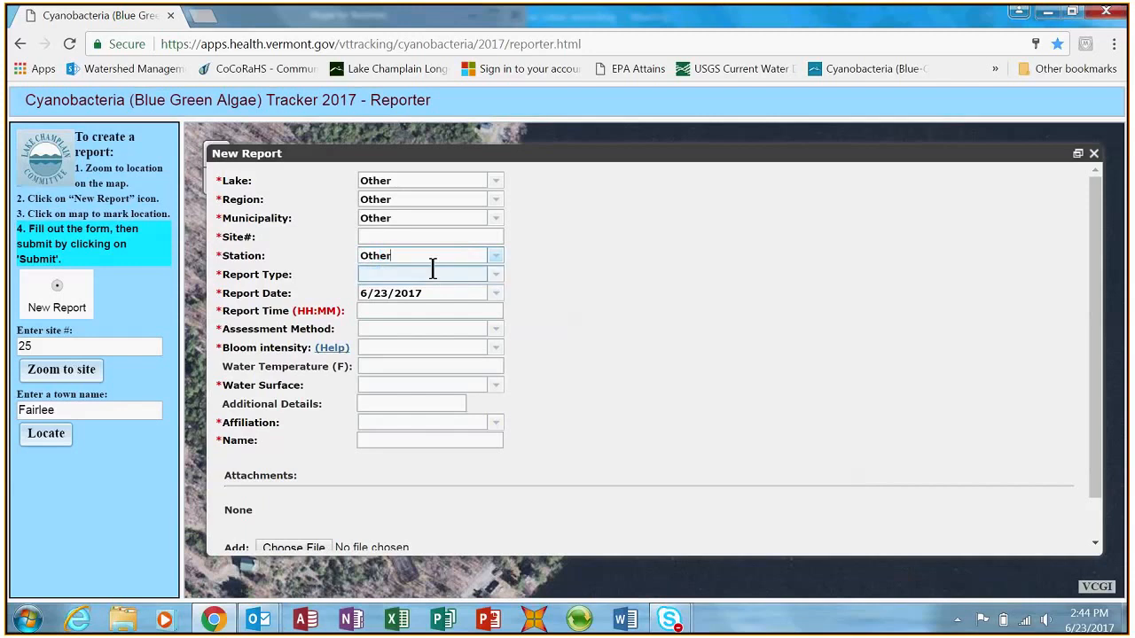
left_click(496, 280)
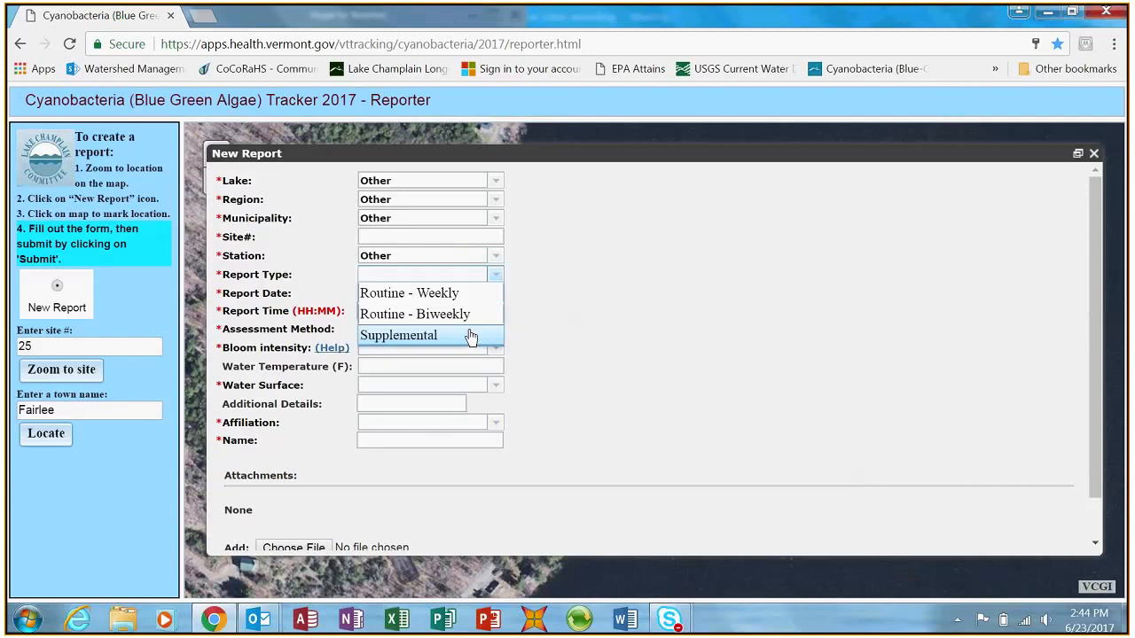
left_click(470, 335)
- Enter 11:00 as the supplemental report's time and set its assessment method to Visual
left_click(485, 310)
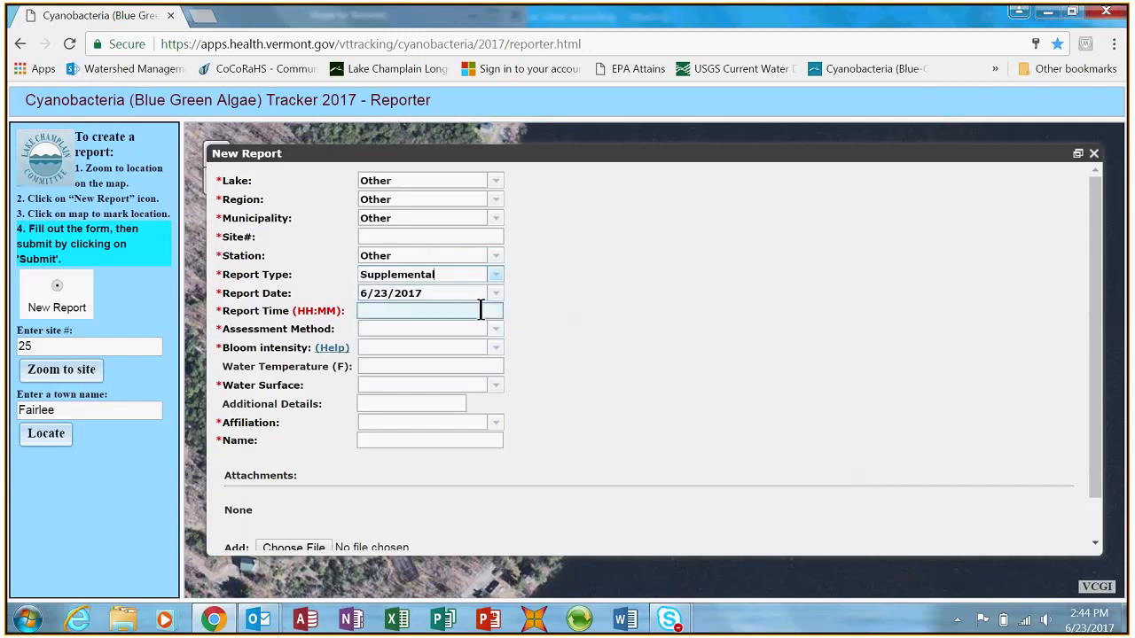
type("11;))")
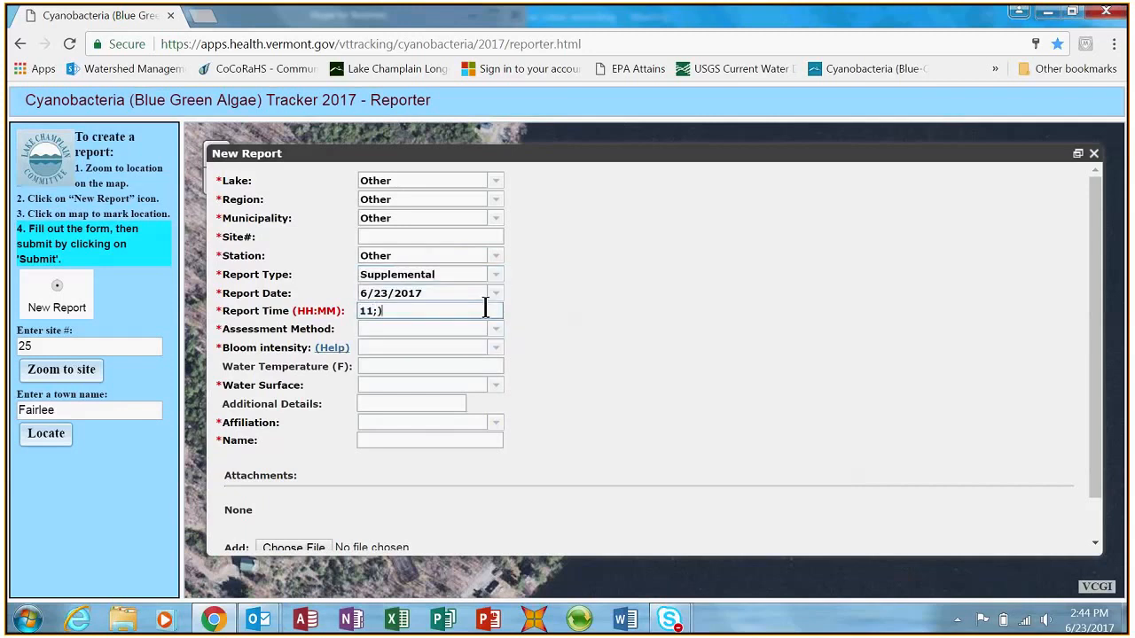
key("BackSpace")
key("BackSpace")
key("BackSpace")
type(":00")
left_click(493, 331)
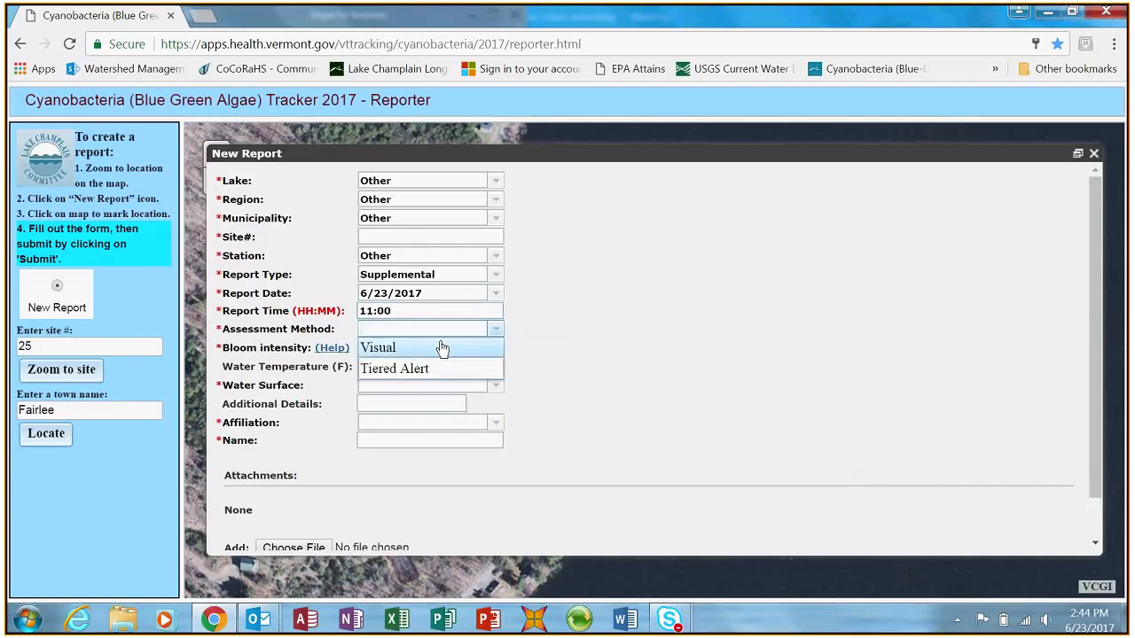
left_click(442, 348)
- Set the bloom intensity to 1a - Little or no BGA present - clear water and the water surface to Calm
left_click(495, 354)
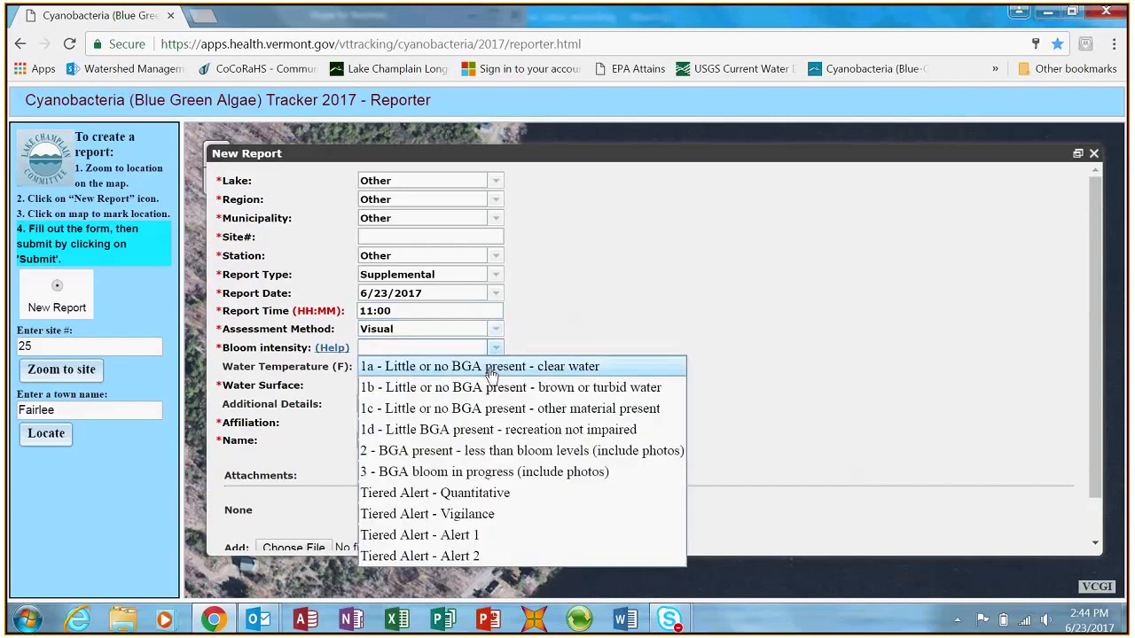
left_click(494, 367)
left_click(495, 387)
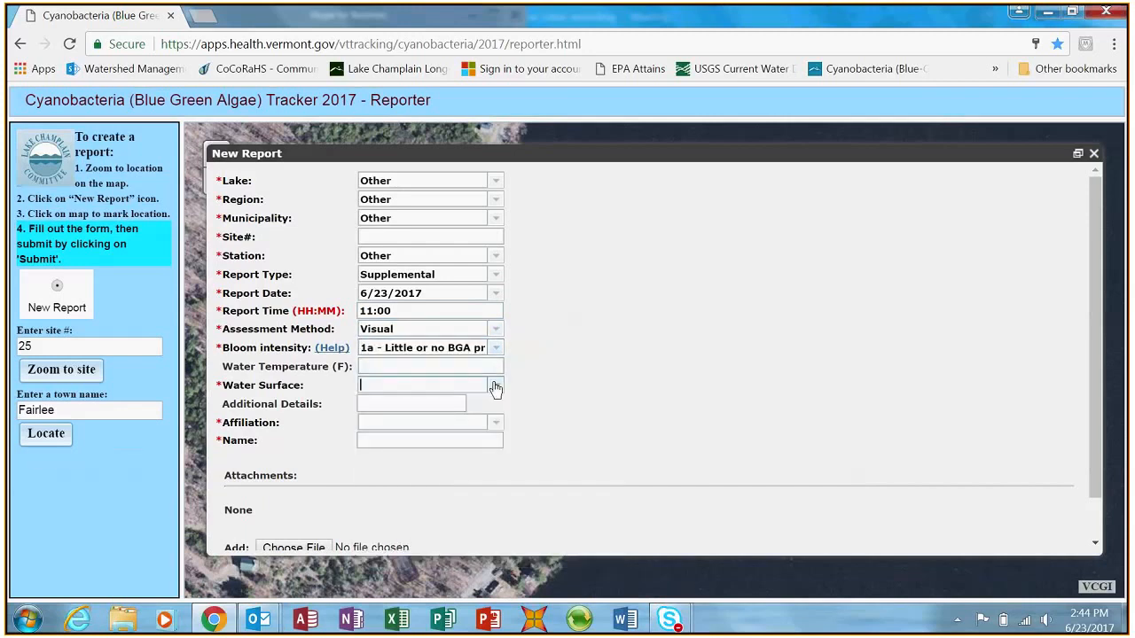
left_click(494, 404)
- Set the supplemental report's affiliation to VT DEC and enter the reporter's full name
left_click(495, 423)
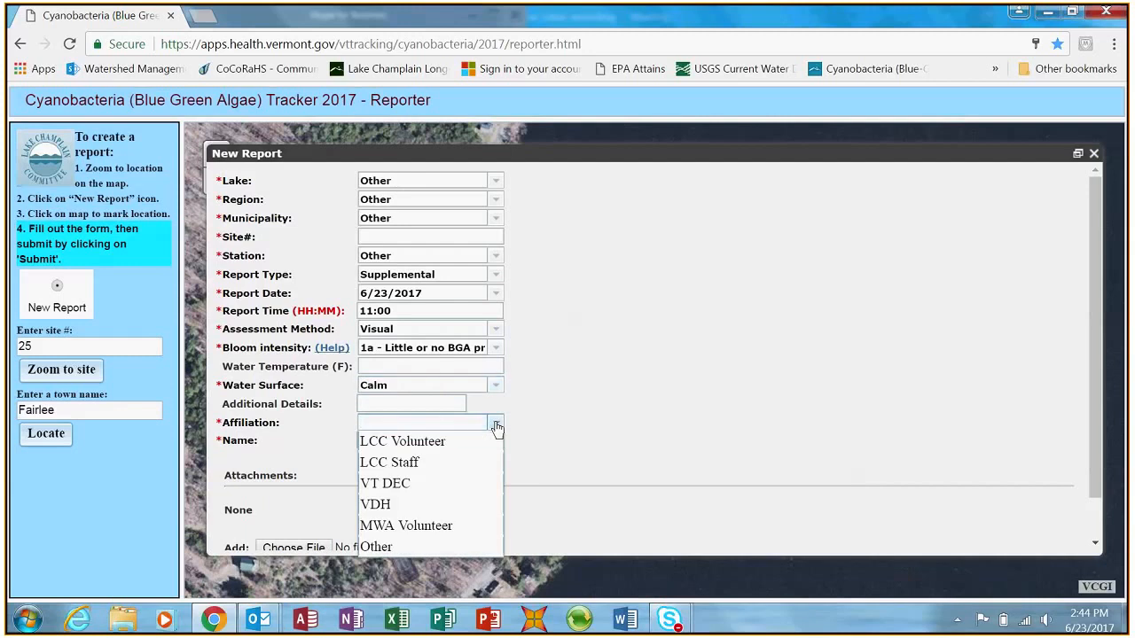
left_click(442, 482)
left_click(449, 437)
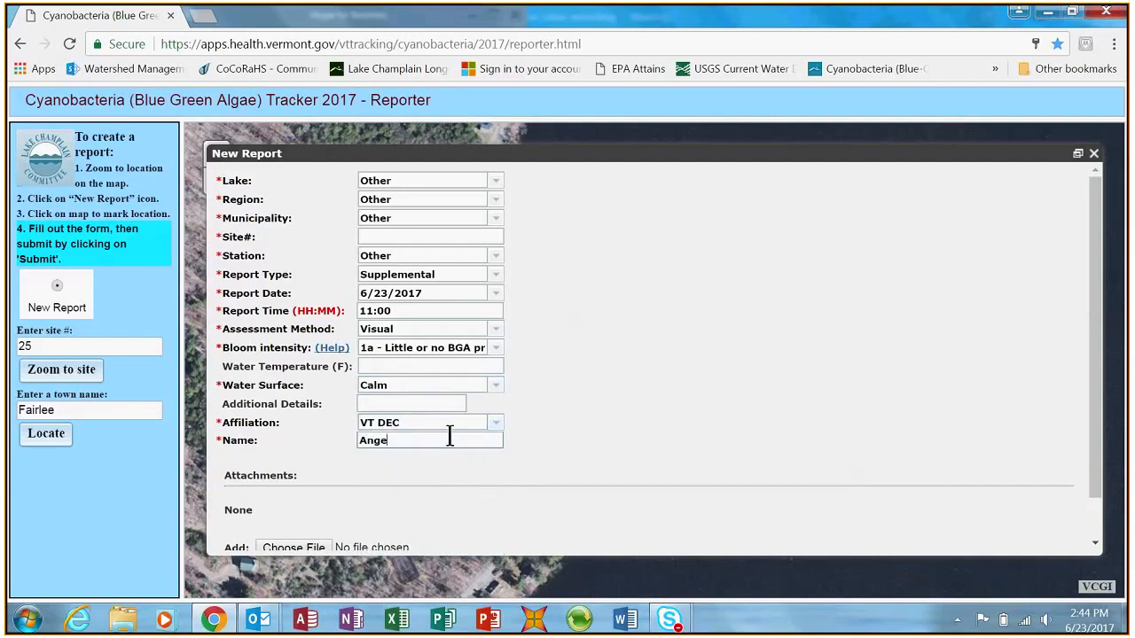
- Try to submit the supplemental report with the additional details left blank and dismiss the alert
scroll(583, 405, "down", 2)
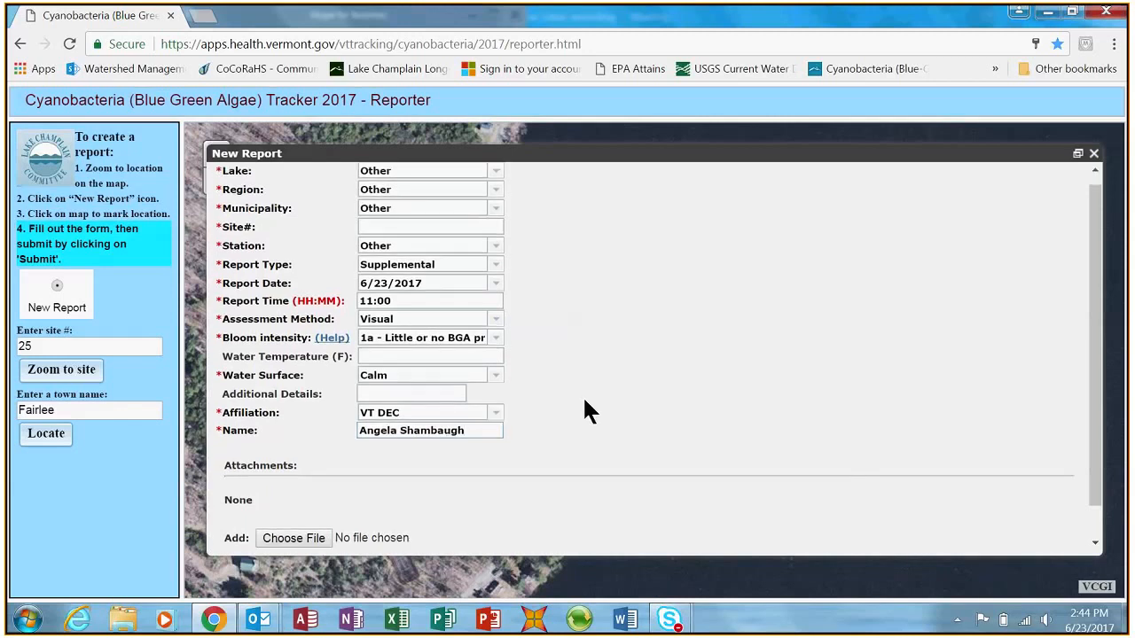
left_click(317, 540)
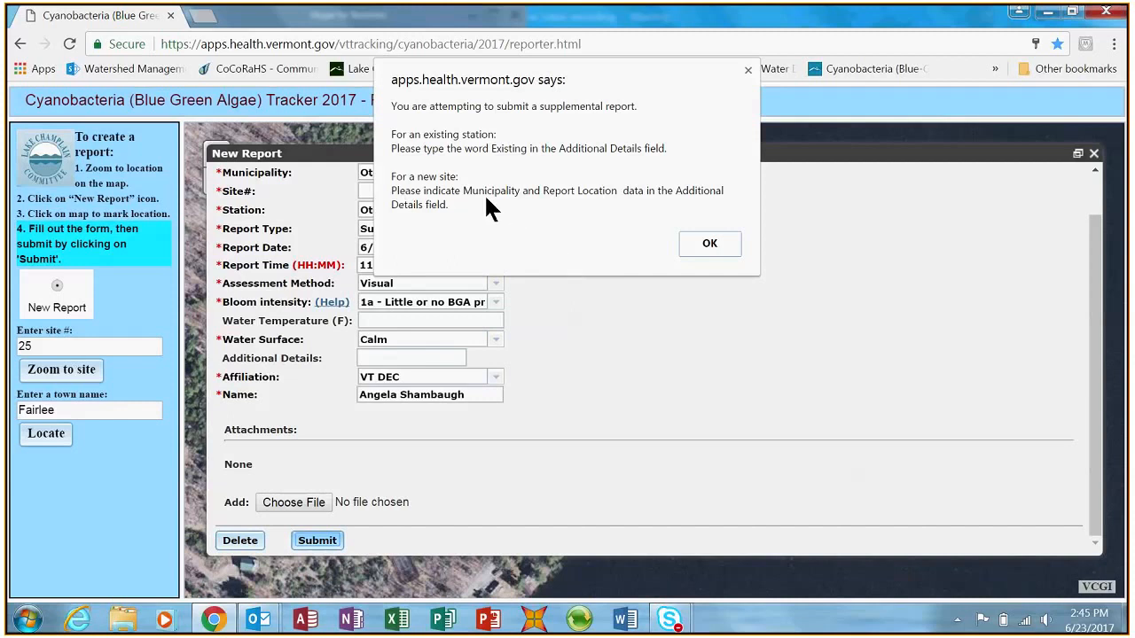
left_click(709, 244)
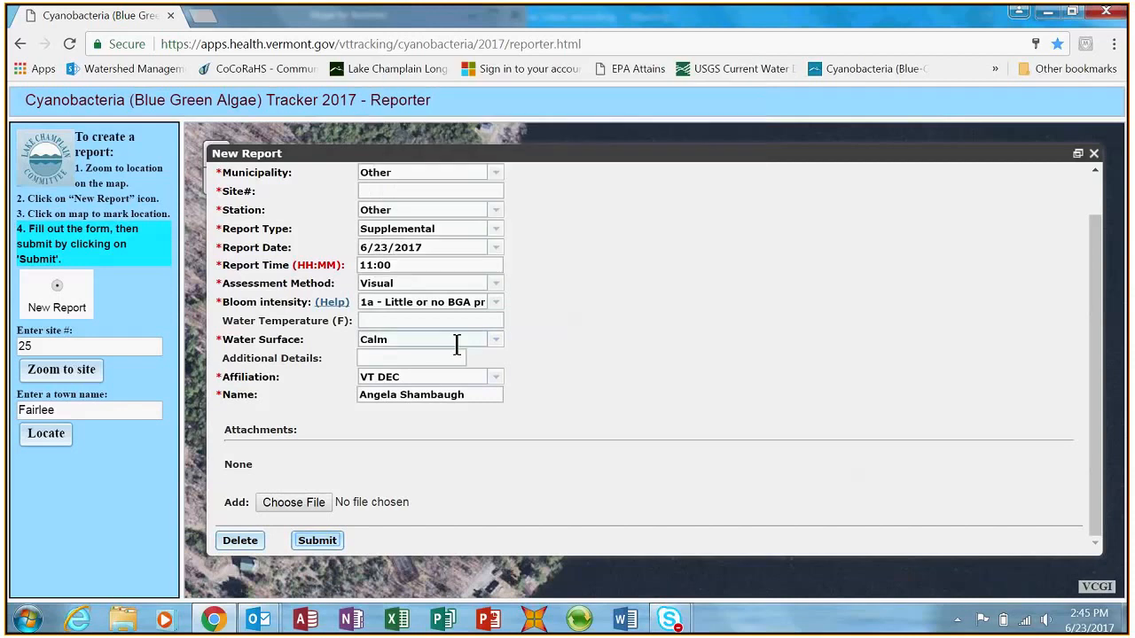
- Enter "Lake Morey, F&W access, west shore" as the report's additional details
left_click(448, 357)
type("Lake Morey, ")
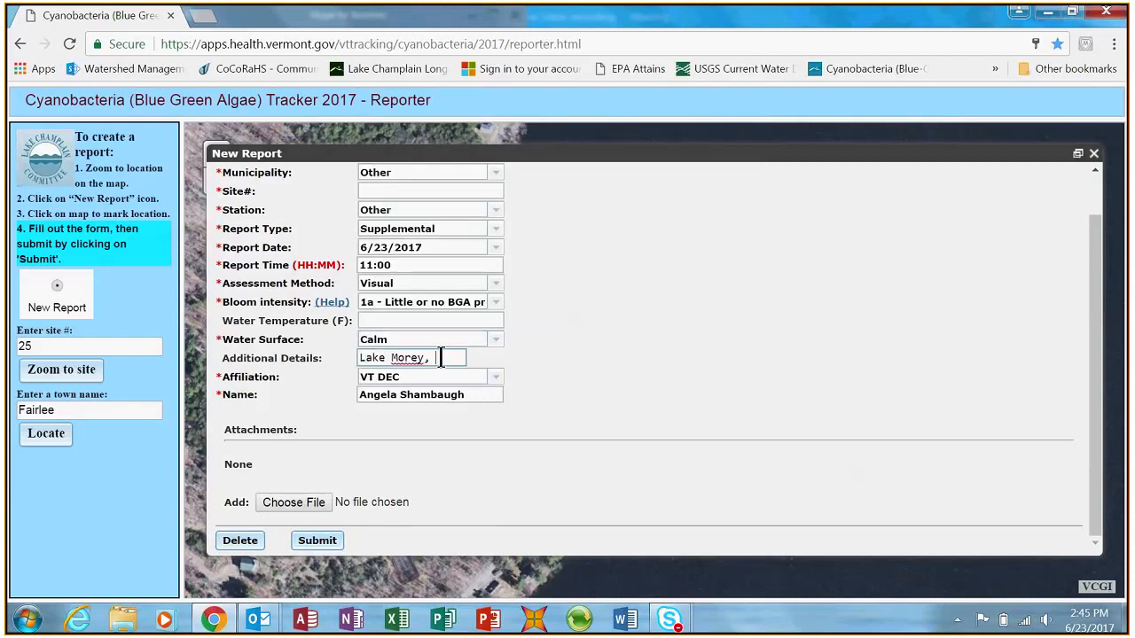
type("F&W access")
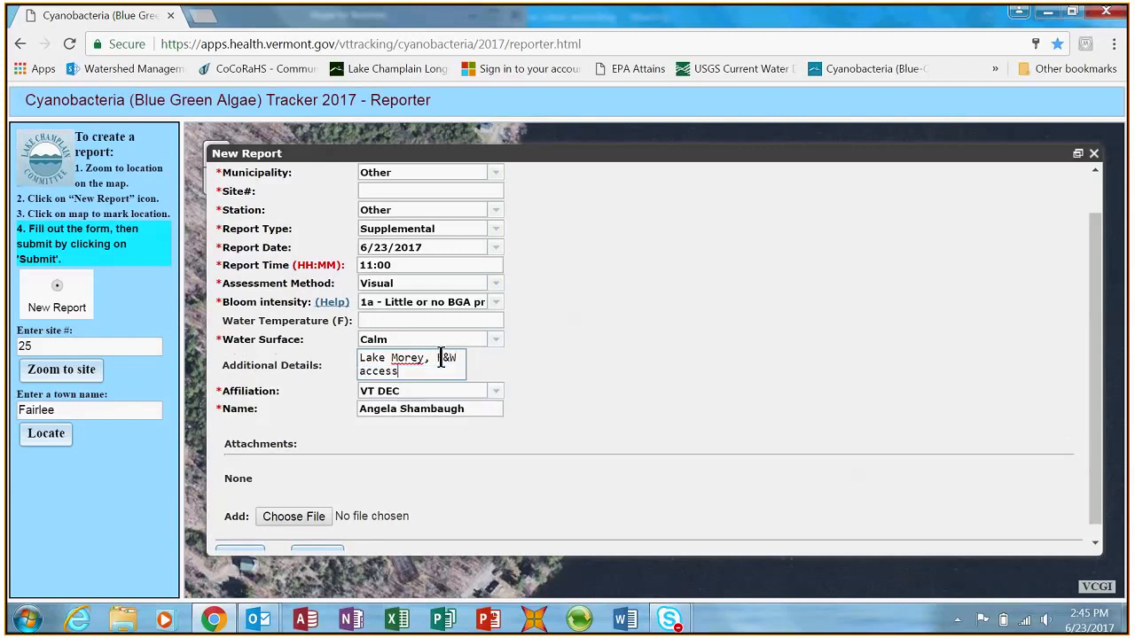
type(", west shore")
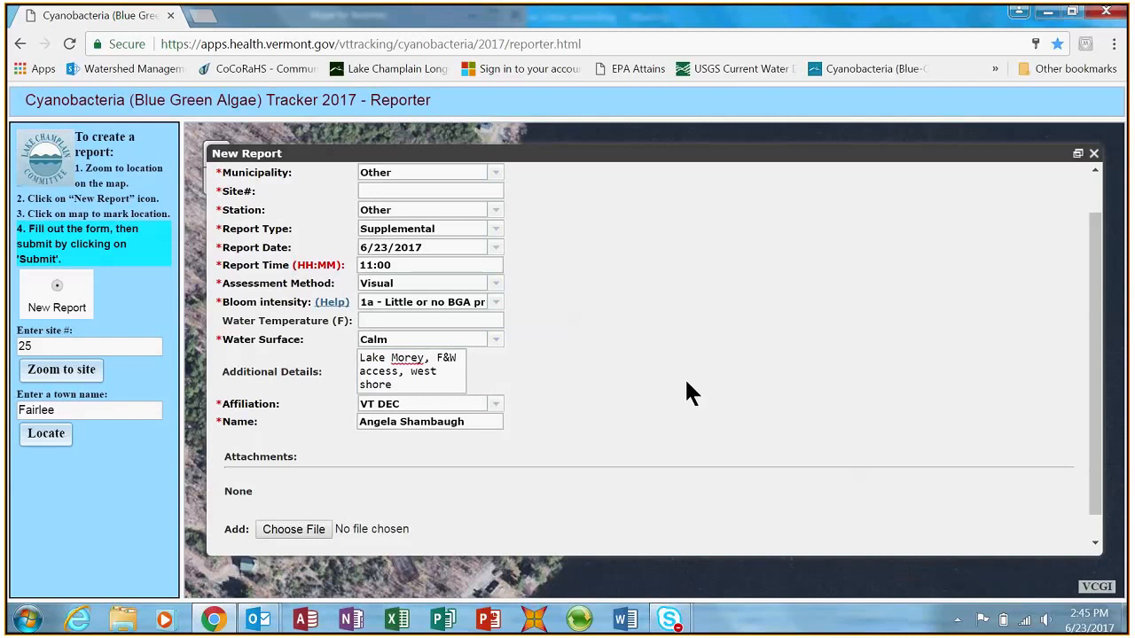
- Submit the completed supplemental report and return from the confirmation window to the map
scroll(692, 393, "up", 1)
scroll(689, 392, "down", 2)
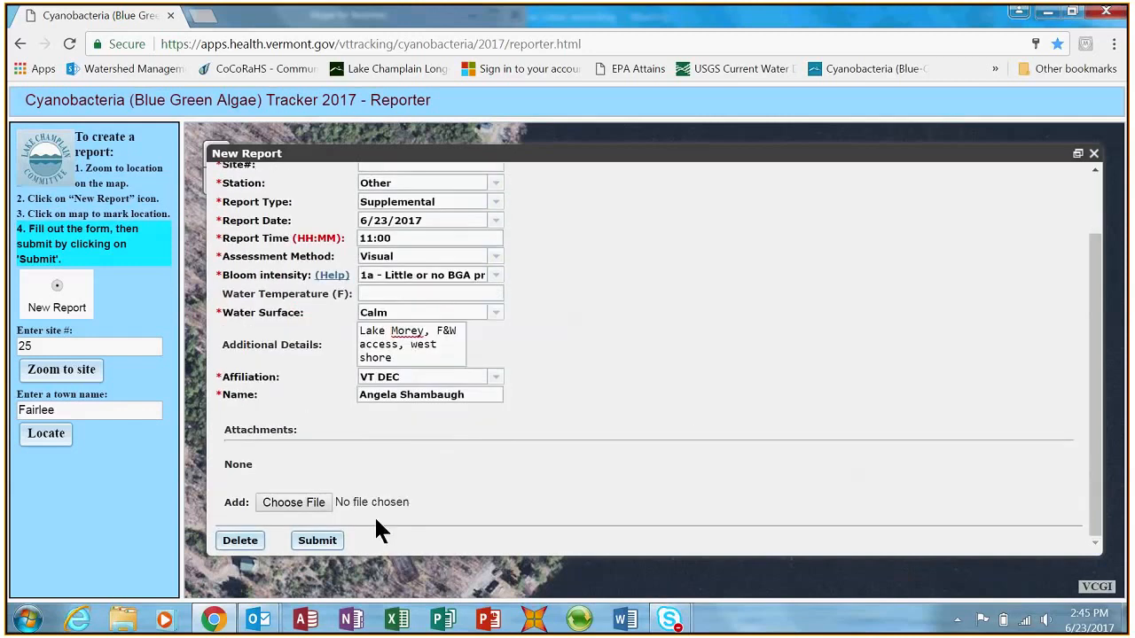
left_click(316, 540)
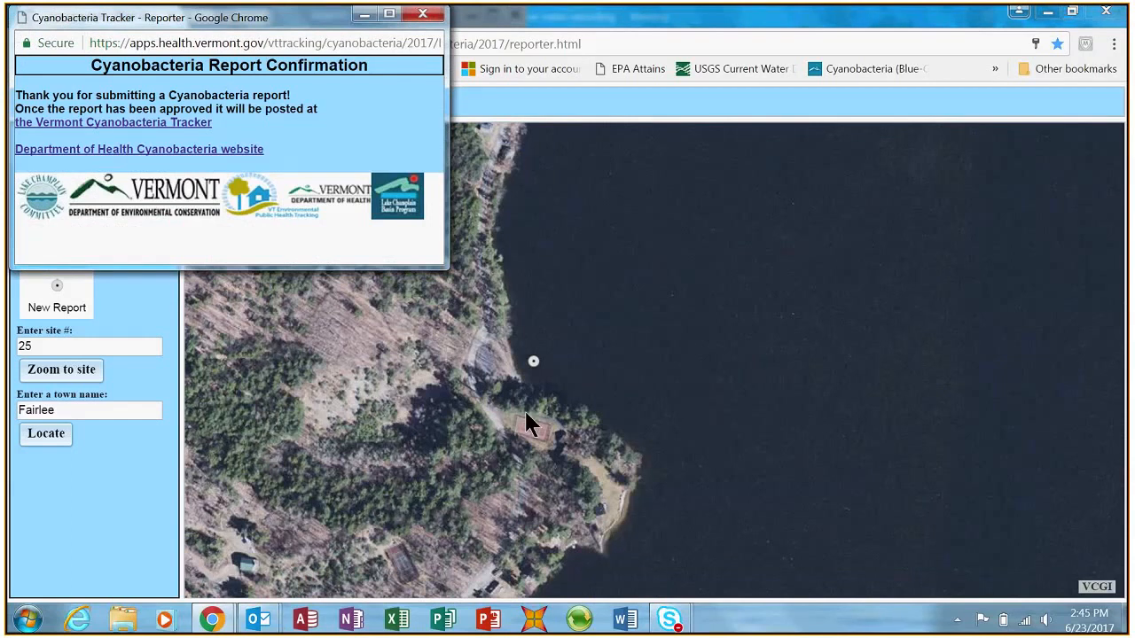
left_click(526, 424)
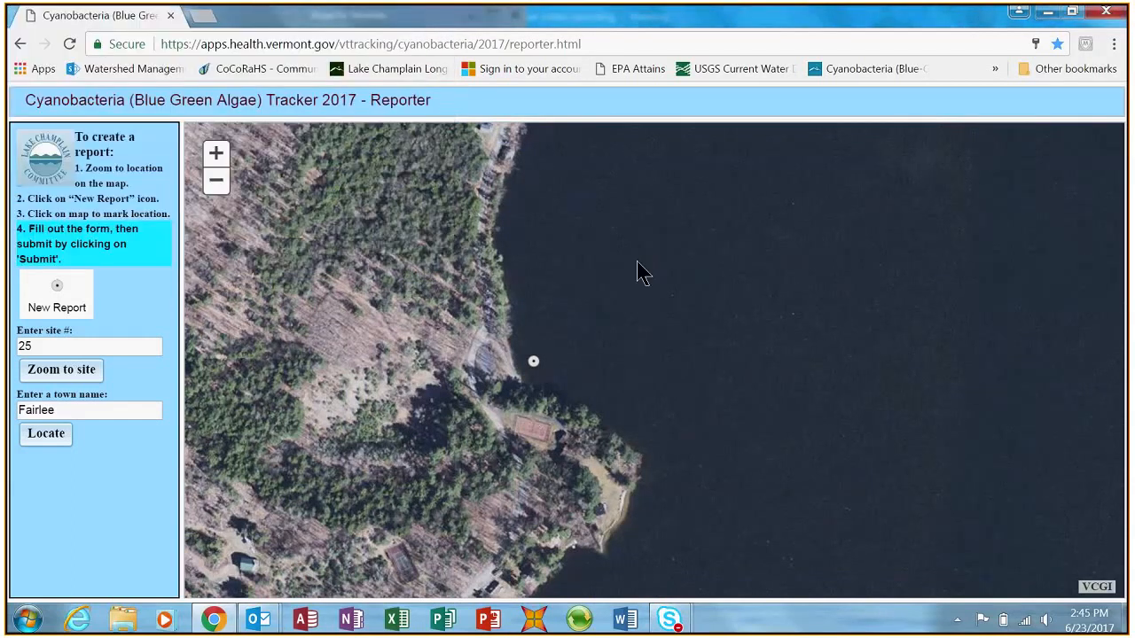